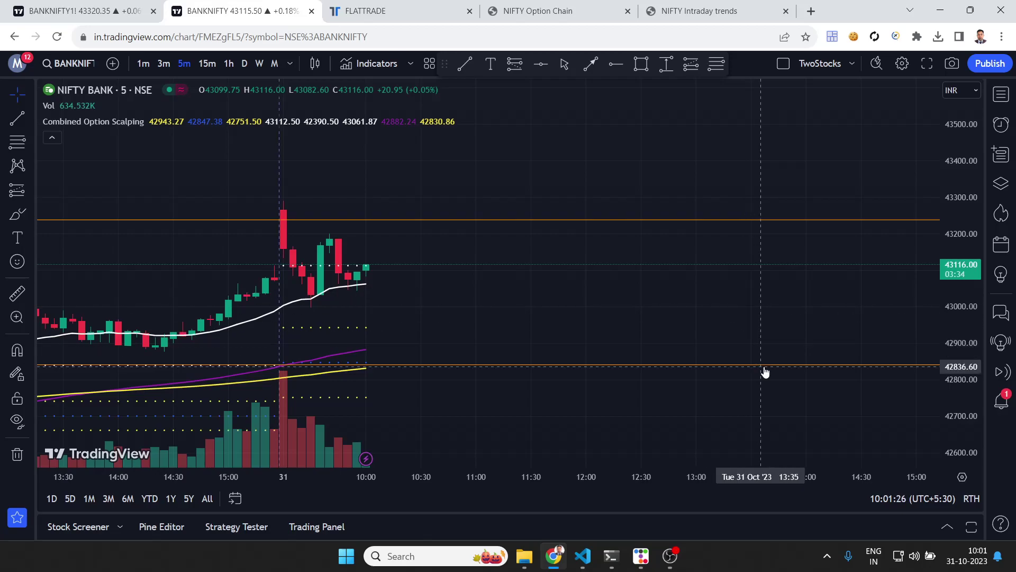
Step: Bring the FASTrade order window to the front over the TradingView NIFTY BANK 5-minute chart
click(641, 556)
Step: Reposition the FASTrade order window toward the right, clear of the left-hand Nifty Bank candles
drag(330, 62, 720, 119)
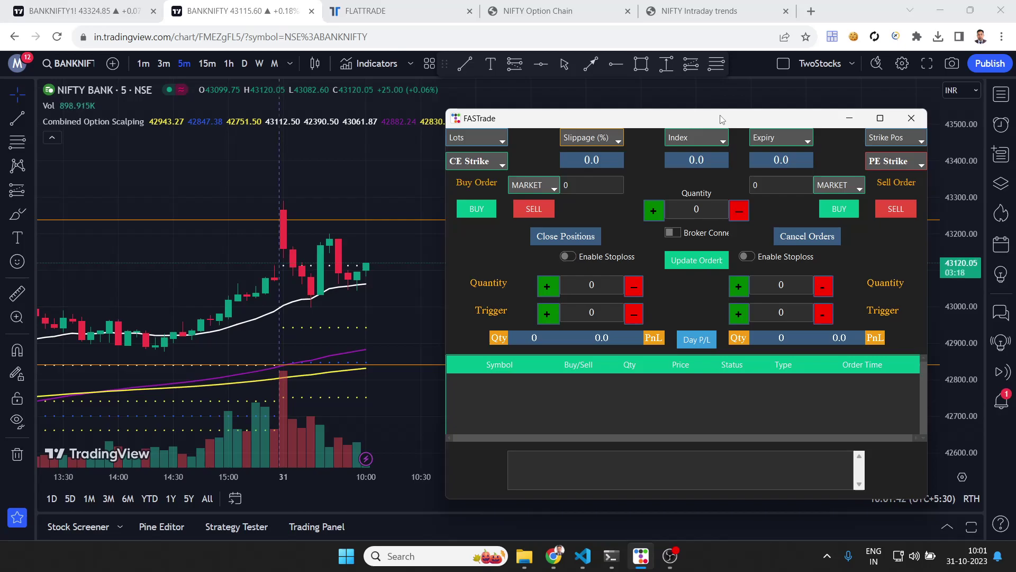
drag(720, 116, 729, 113)
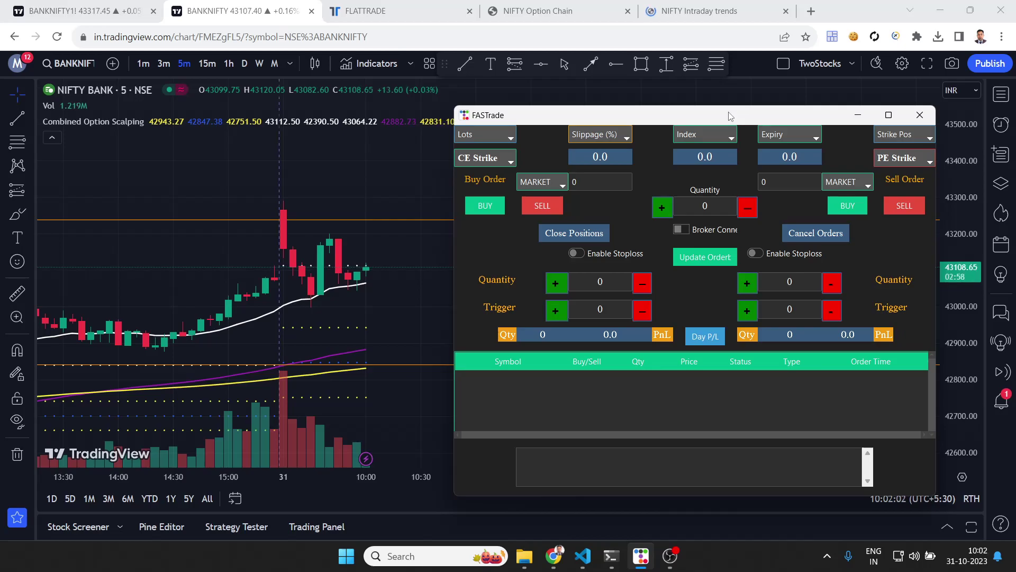
drag(729, 116, 731, 112)
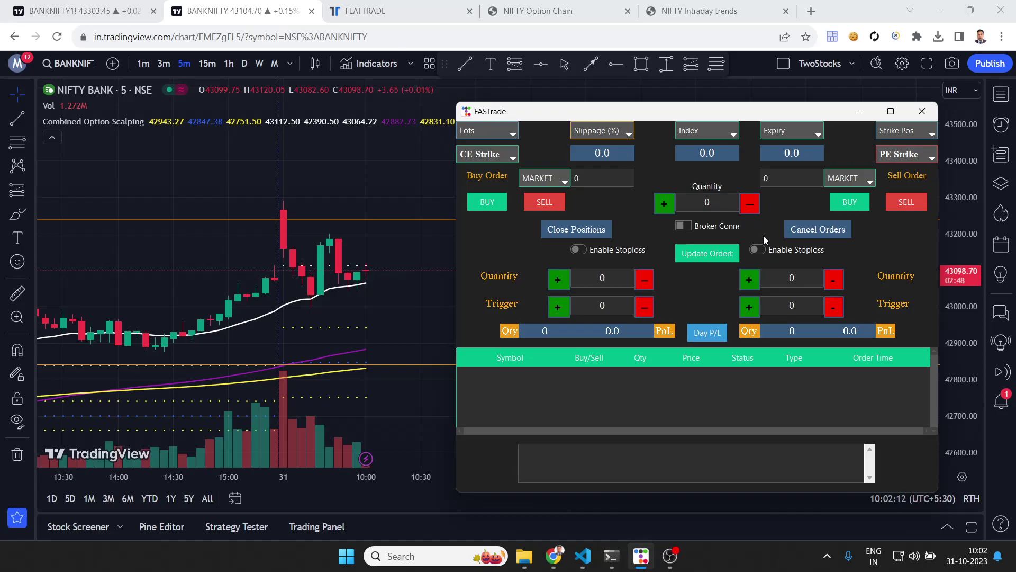
mouse_move(643, 111)
mouse_down()
mouse_move(658, 107)
mouse_move(642, 108)
mouse_up()
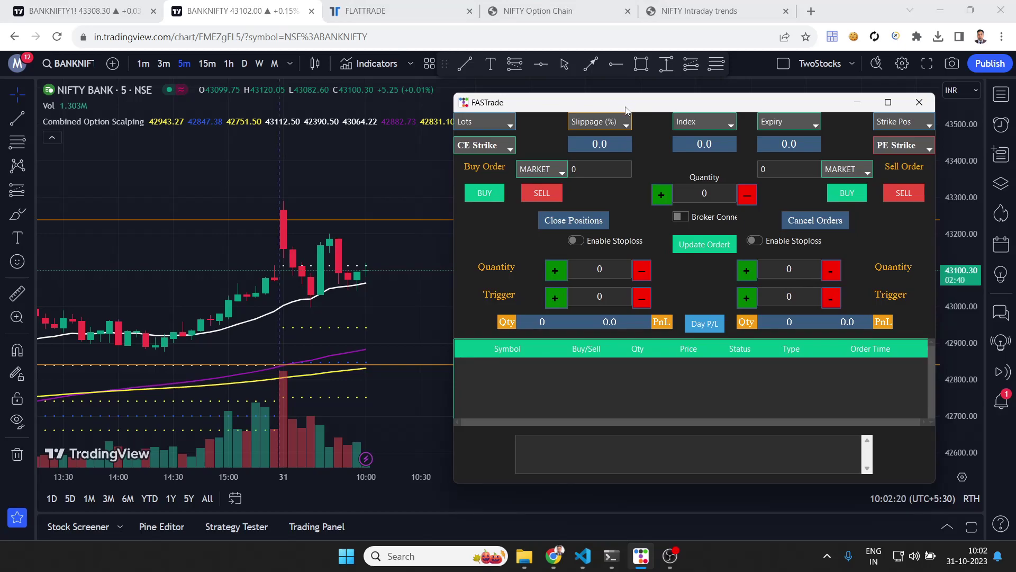
drag(643, 108, 593, 135)
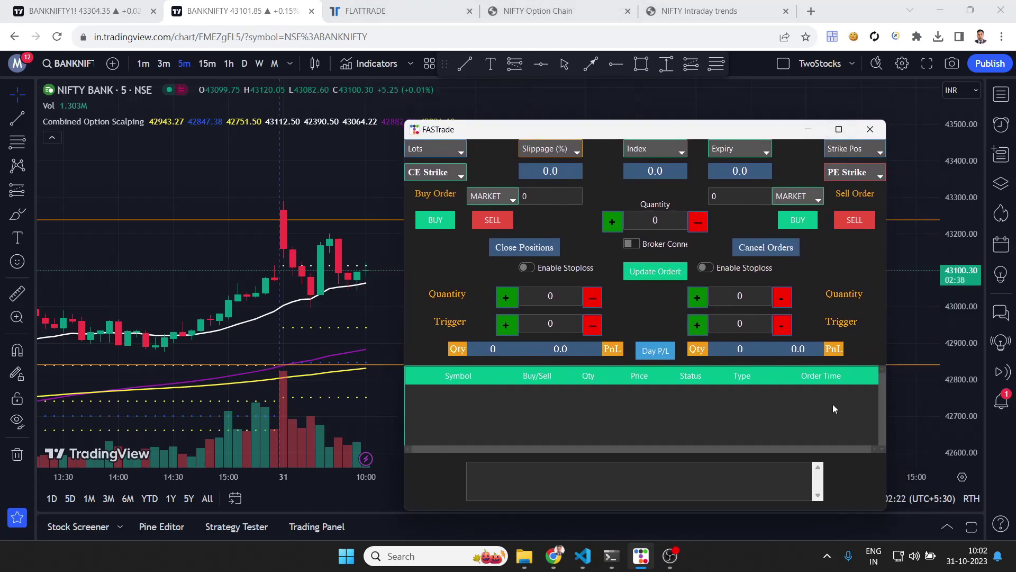
drag(664, 122, 734, 90)
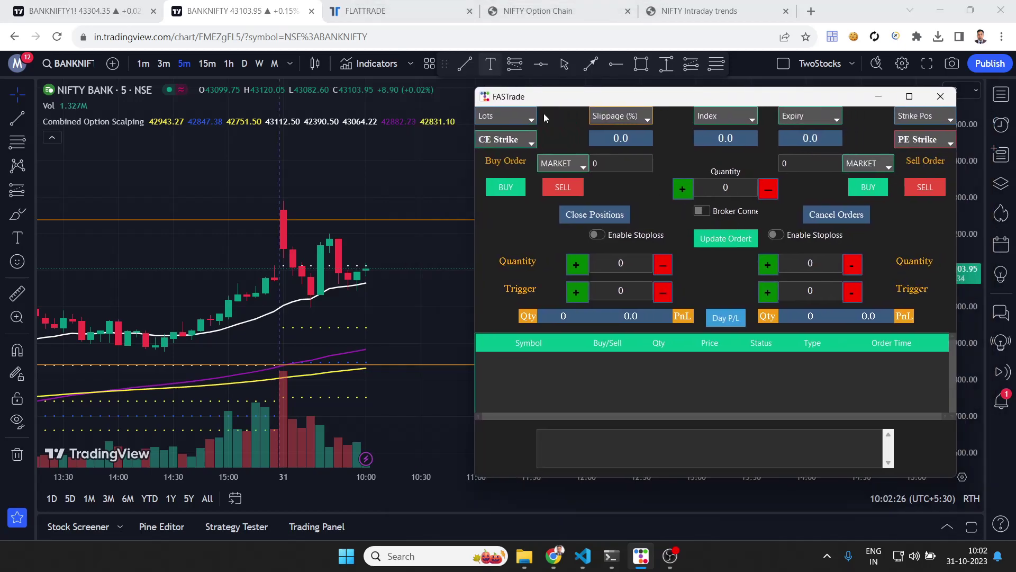
drag(572, 97, 547, 98)
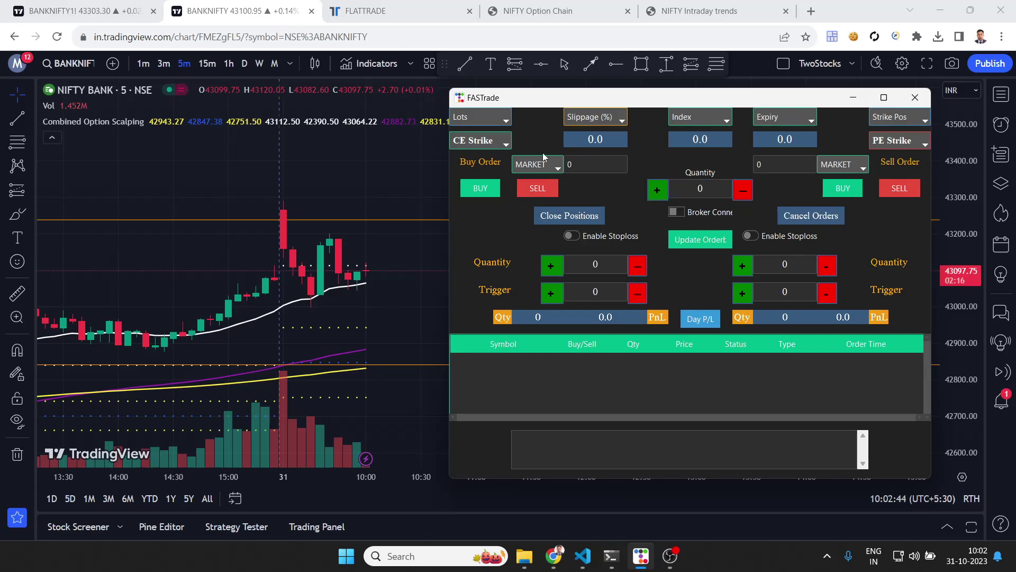
Step: Choose 4 lots, the BANKNIFTY index and the ATM strike (43100, 01-Nov-2023), giving quantity 60
click(487, 116)
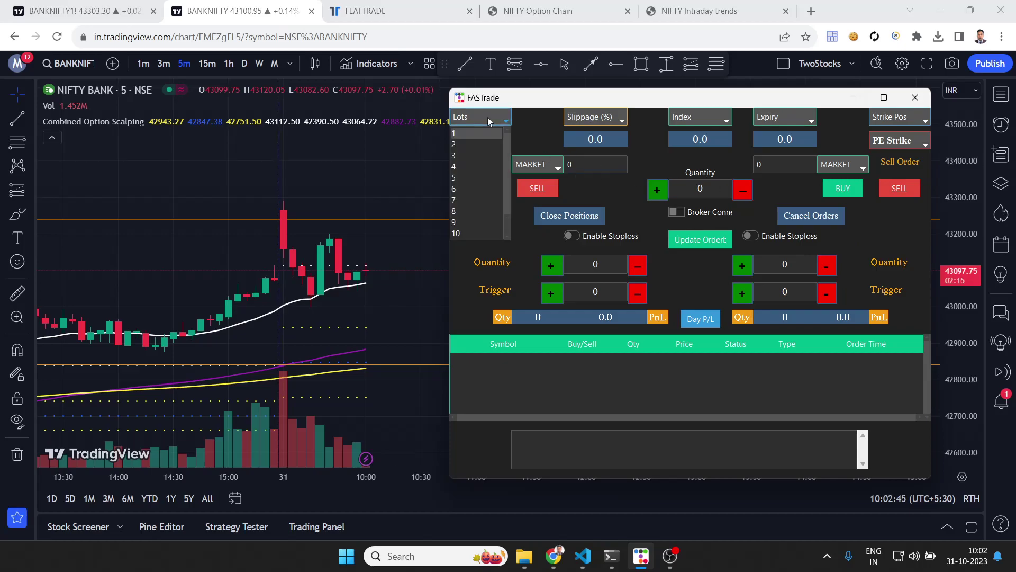
click(473, 170)
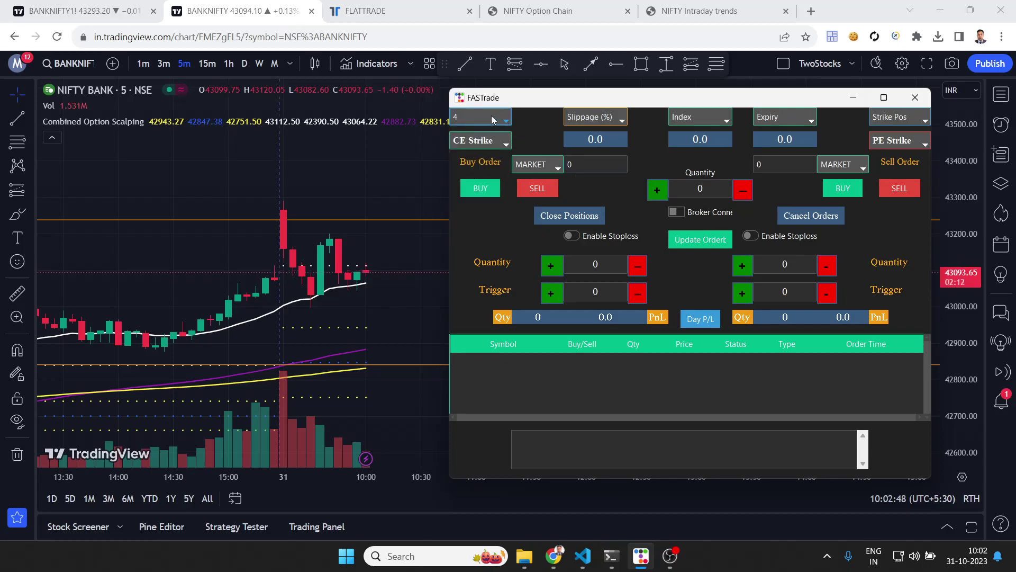
click(709, 126)
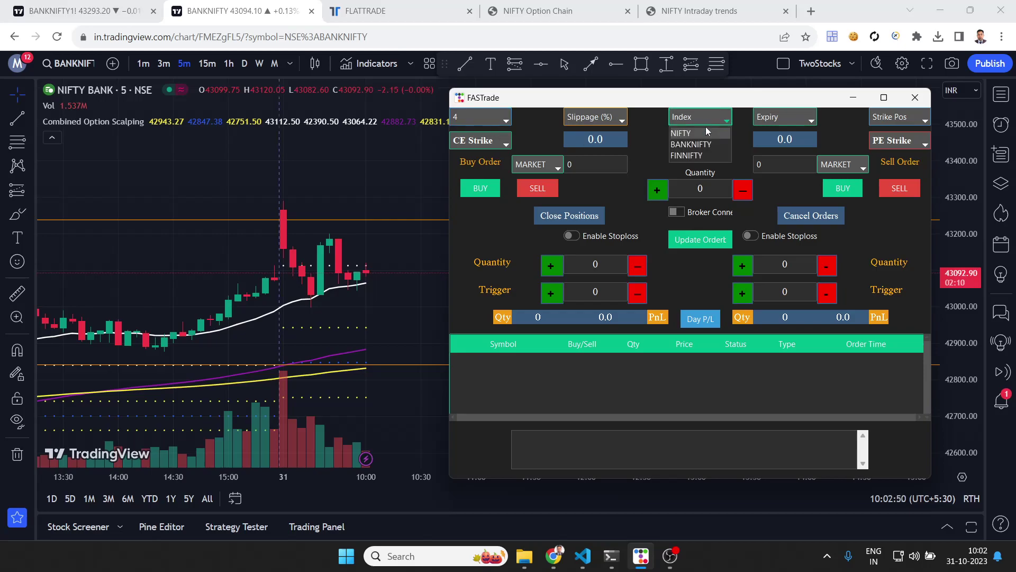
click(699, 145)
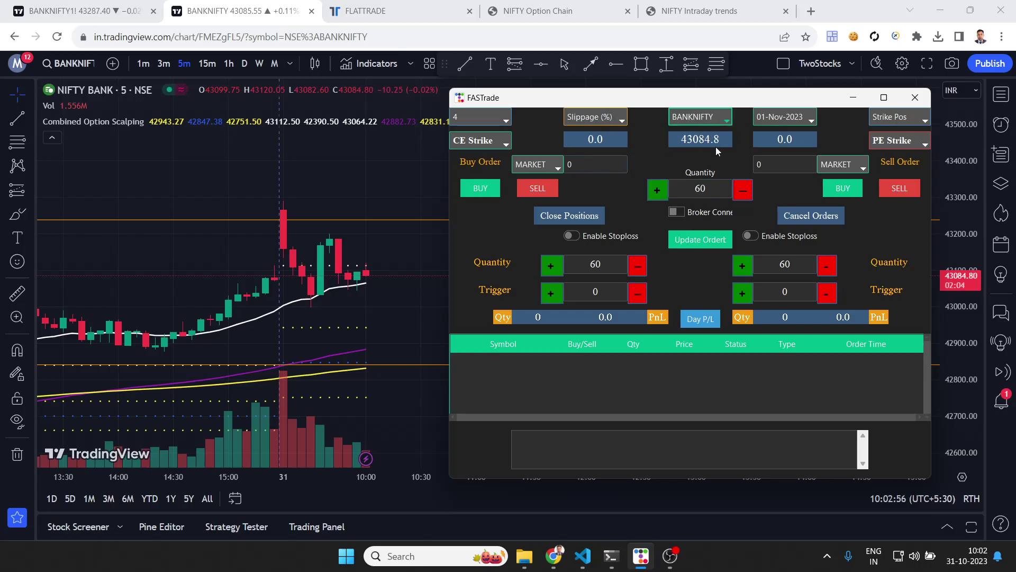
click(897, 118)
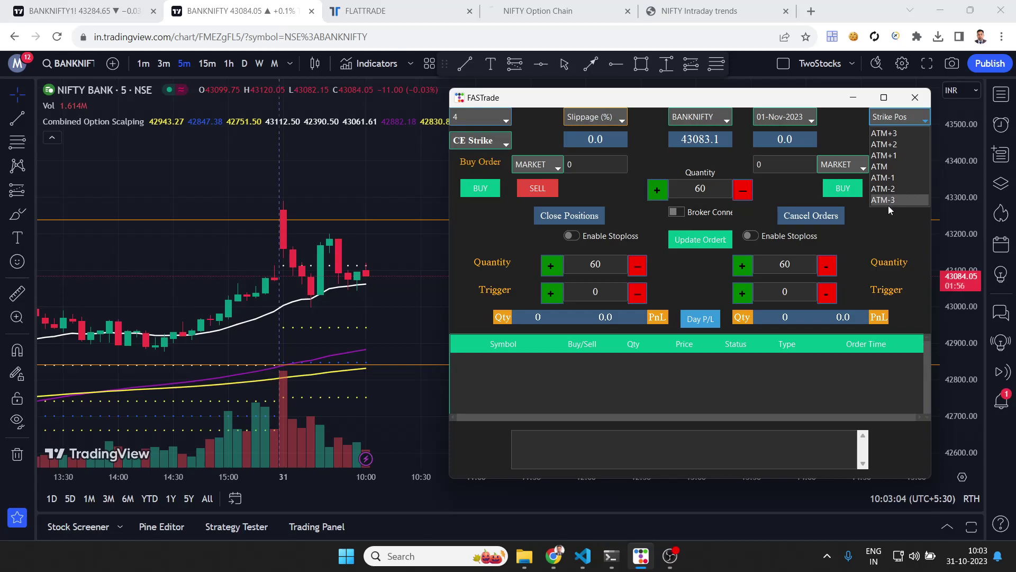
click(884, 167)
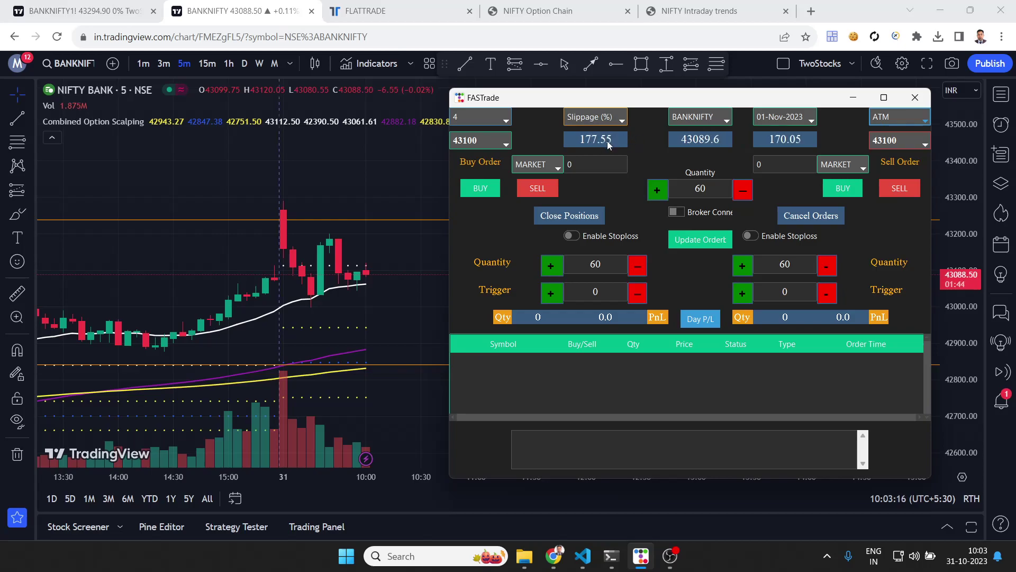
click(476, 120)
click(476, 119)
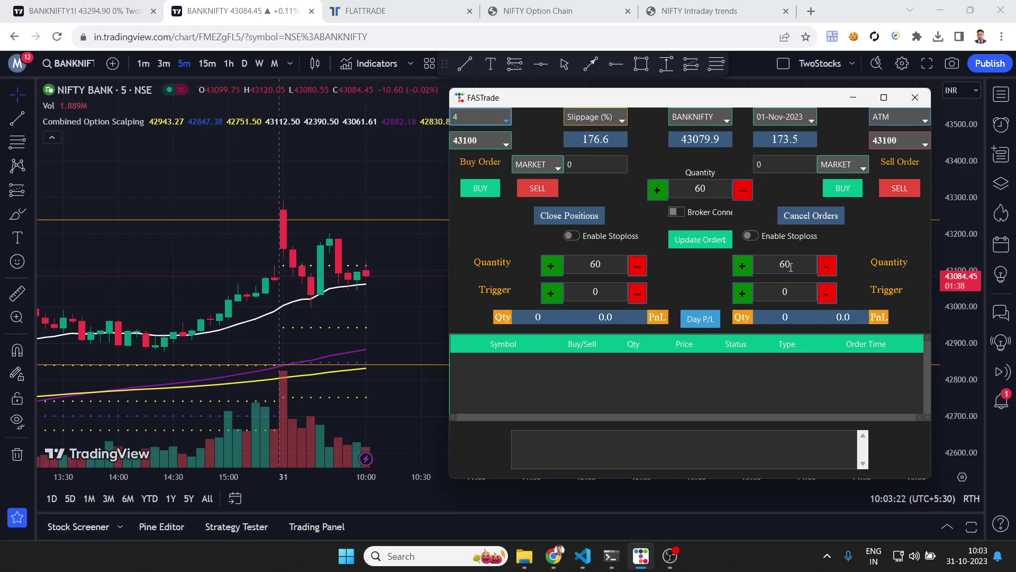
click(470, 120)
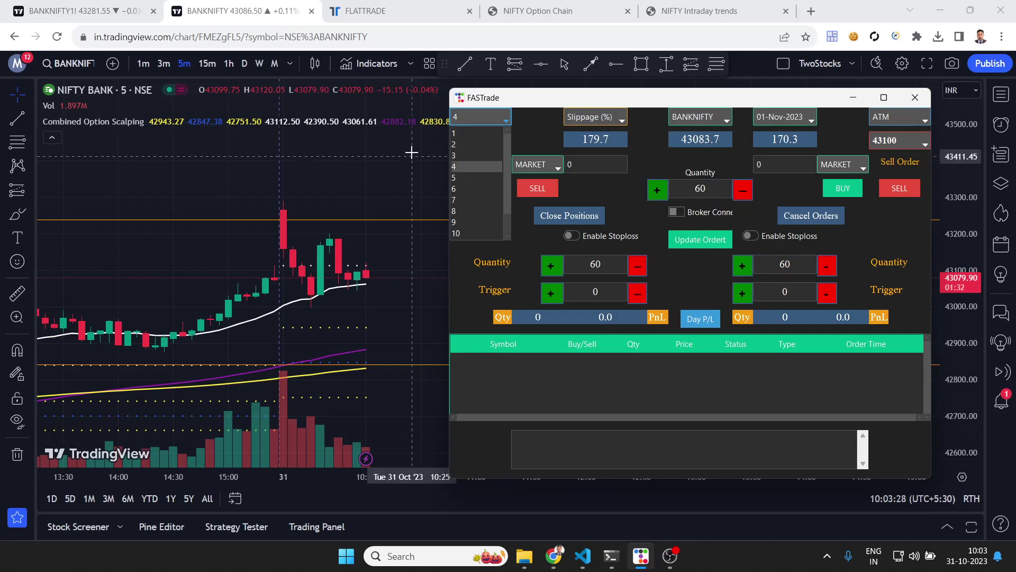
click(618, 199)
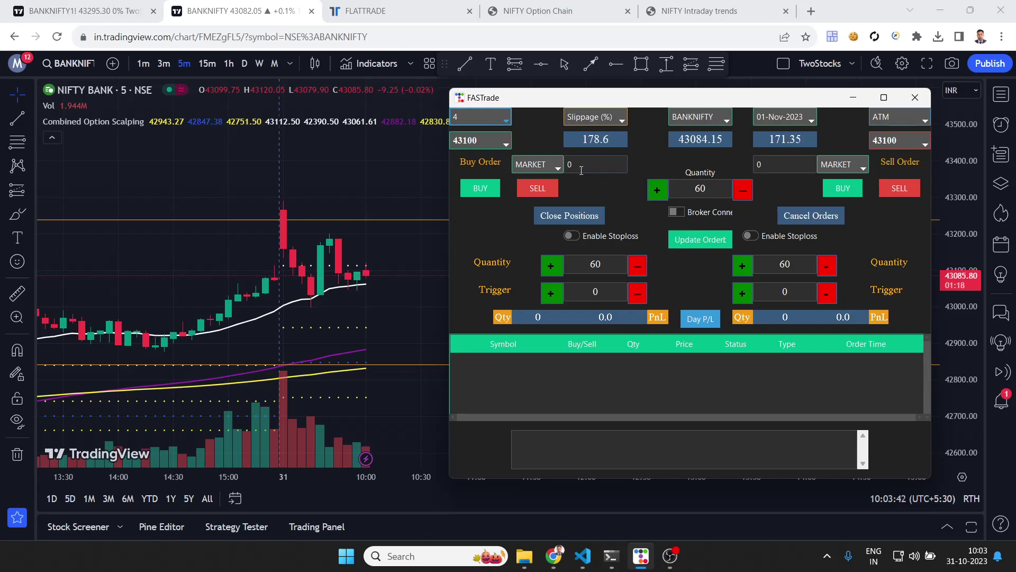
click(549, 167)
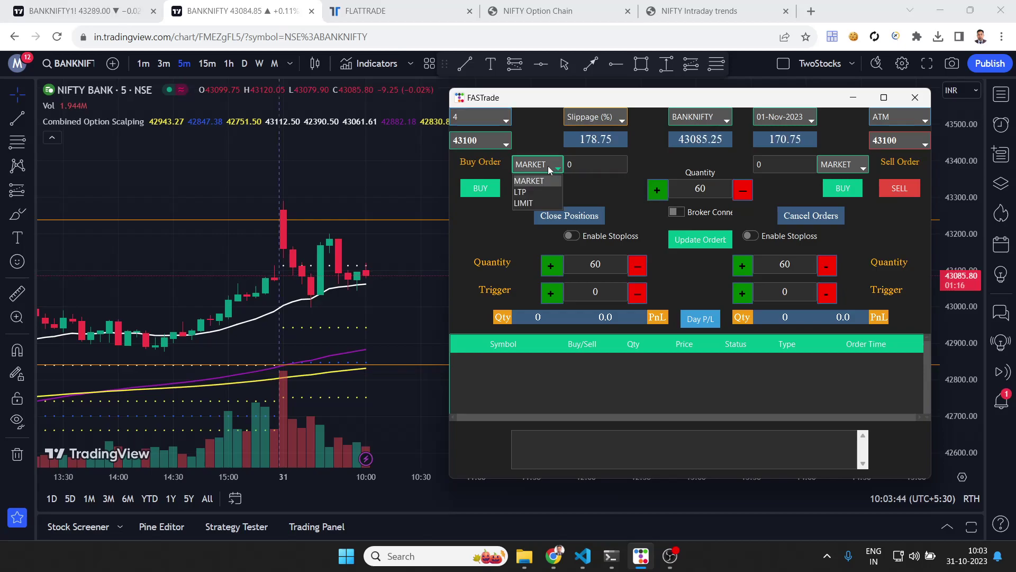
click(530, 172)
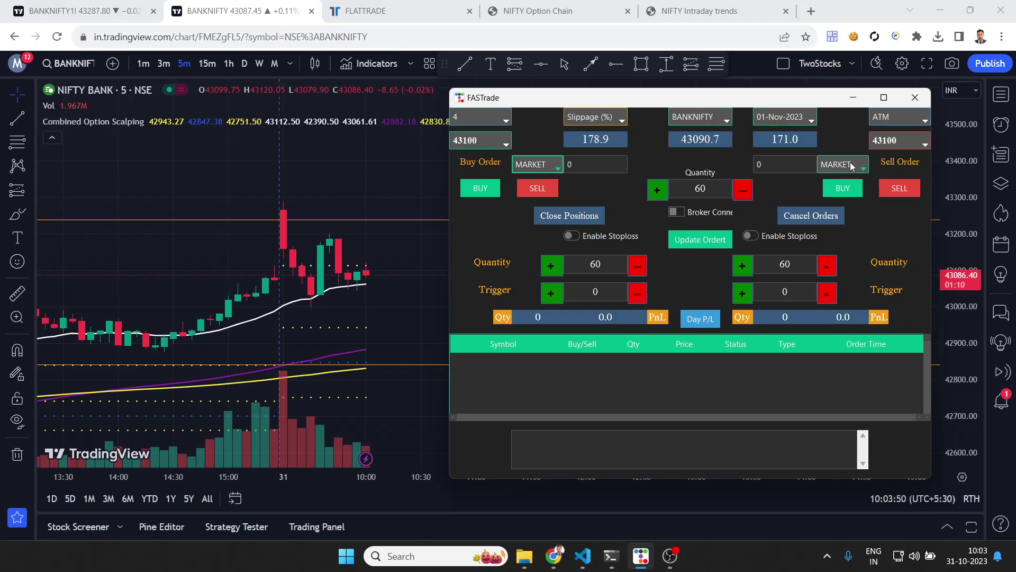
click(548, 167)
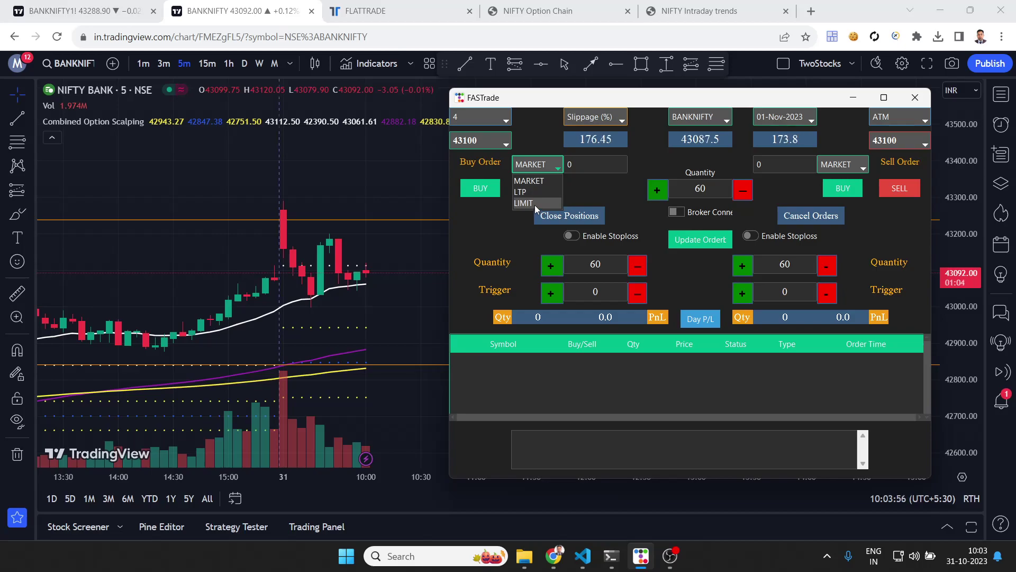
click(536, 205)
click(579, 167)
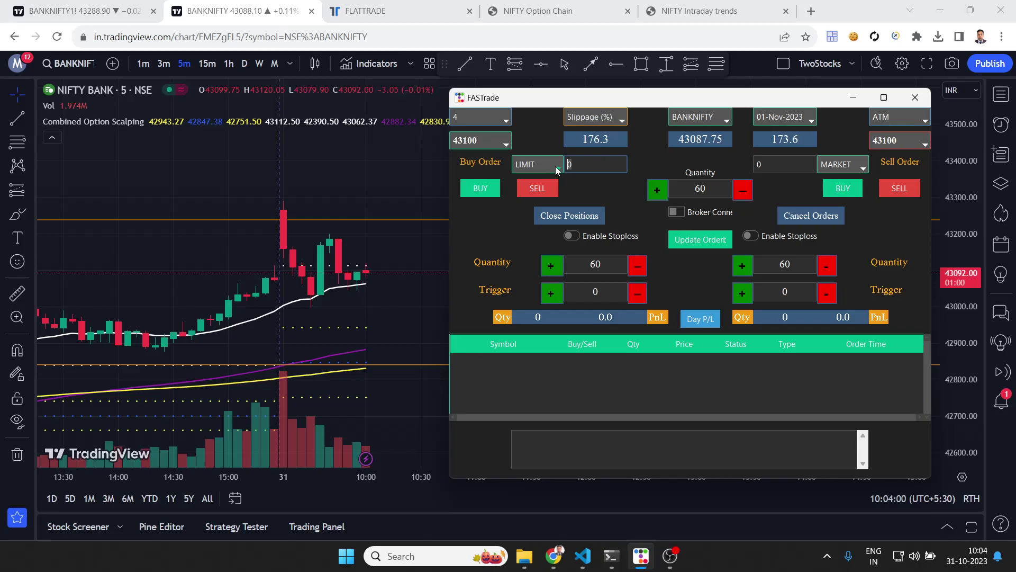
click(557, 168)
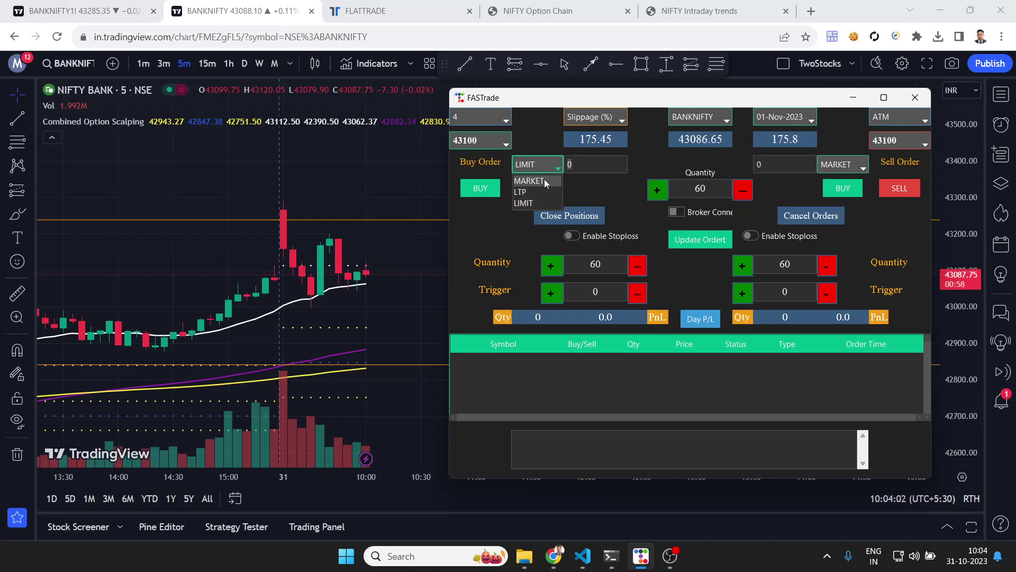
click(544, 179)
click(557, 168)
click(545, 197)
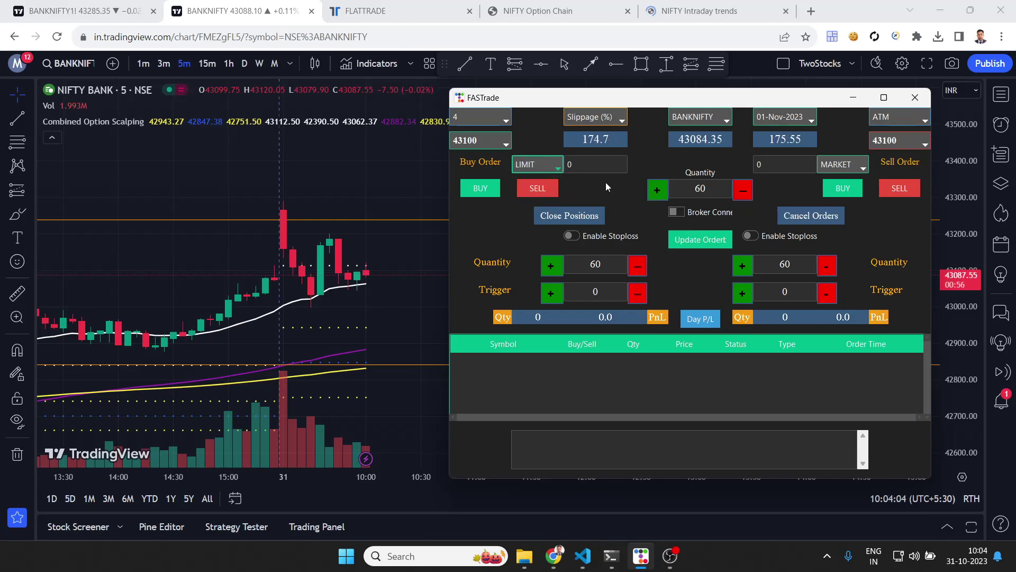
click(545, 166)
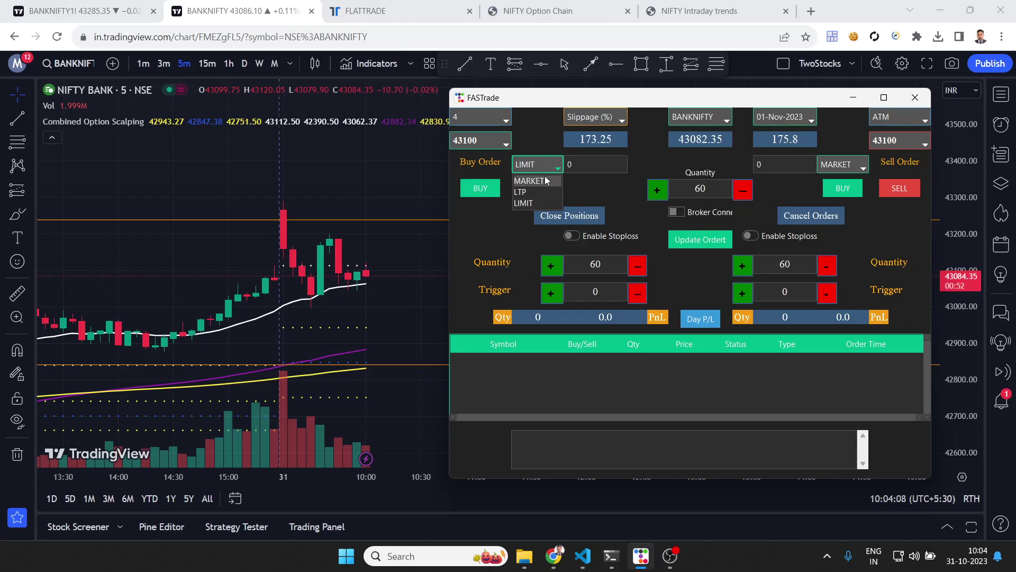
click(529, 180)
click(853, 166)
click(843, 181)
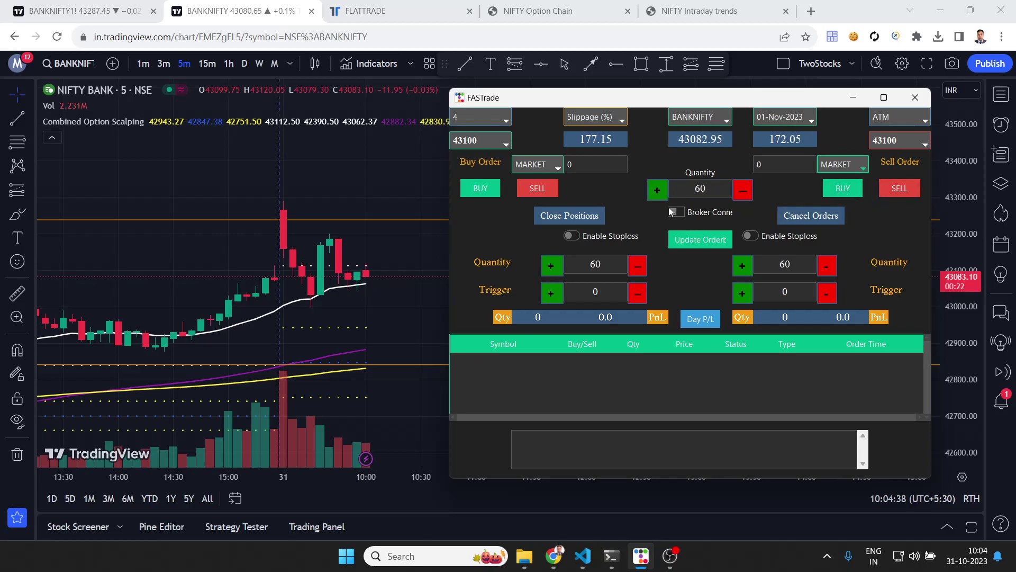
Step: Buy 60 of the BANKNIFTY 43100 put at market, filled at 169.25
click(743, 189)
click(656, 189)
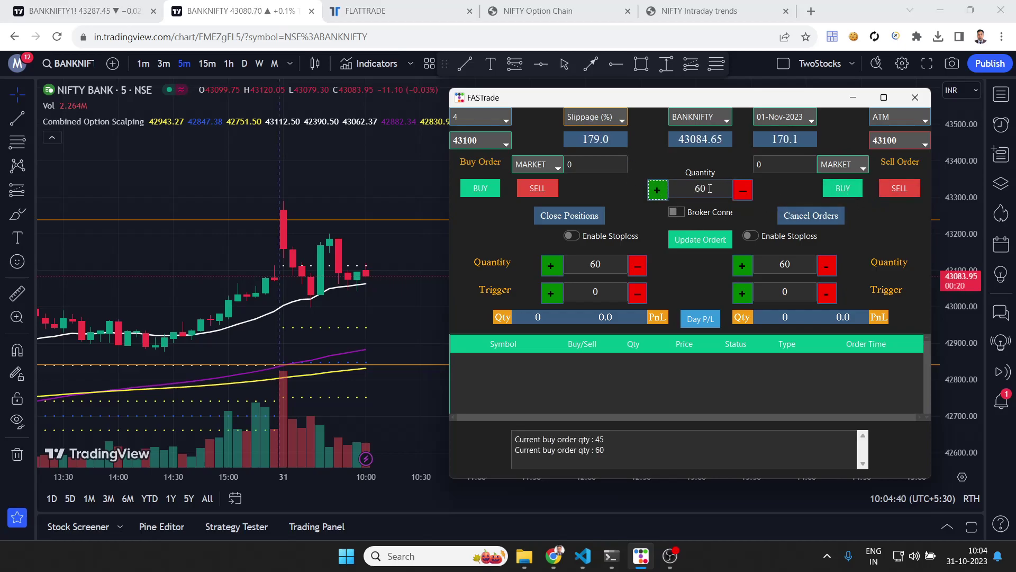
click(842, 189)
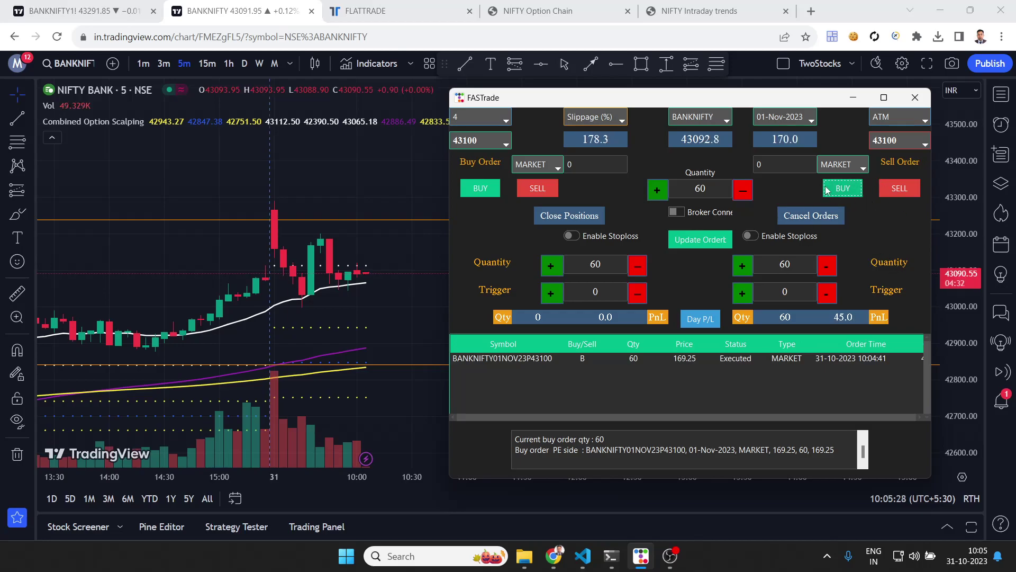
Step: Buy 30 more 43100 puts, sell 45, then close the remaining position for 486.0 profit
click(741, 190)
click(741, 189)
click(841, 189)
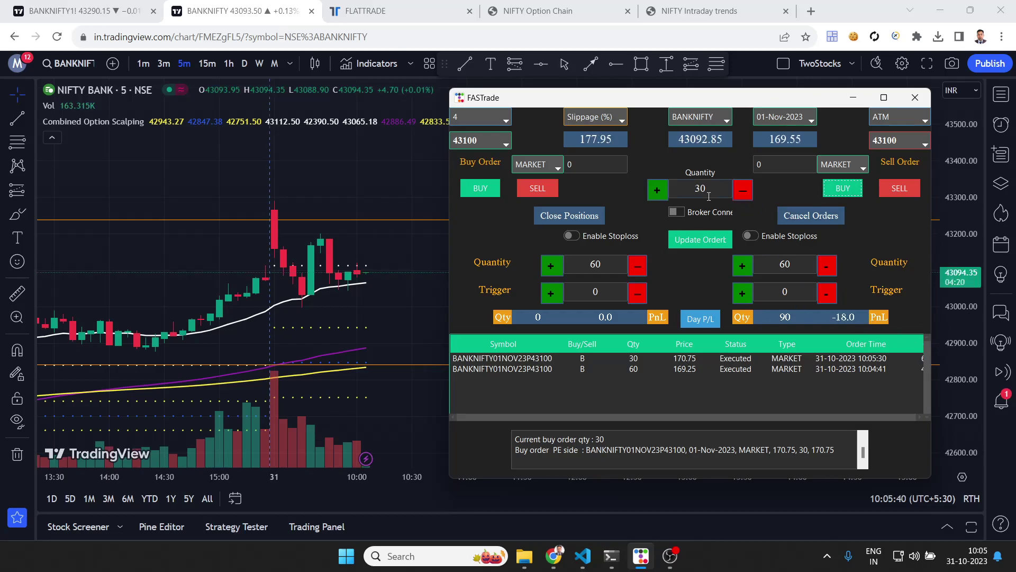
click(657, 190)
click(916, 191)
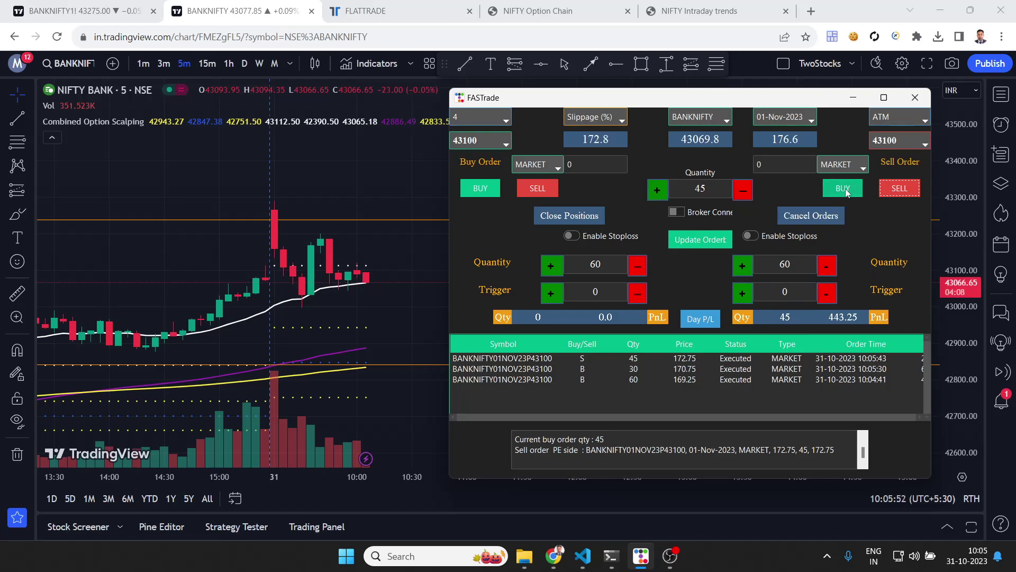
click(591, 218)
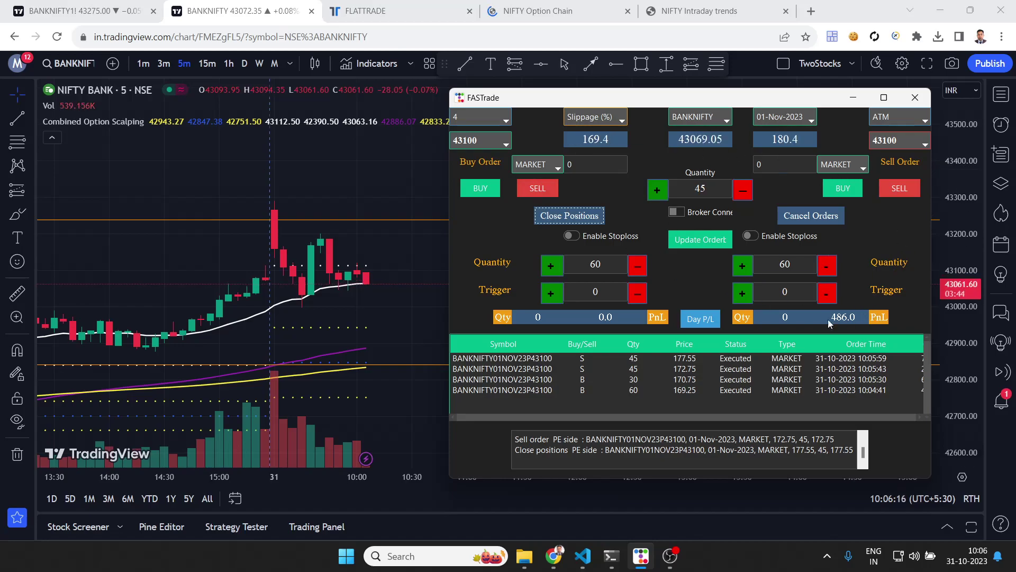
Step: Buy 45 of the 43100 put at market, then sell 45 with a LIMIT order at 185
click(846, 191)
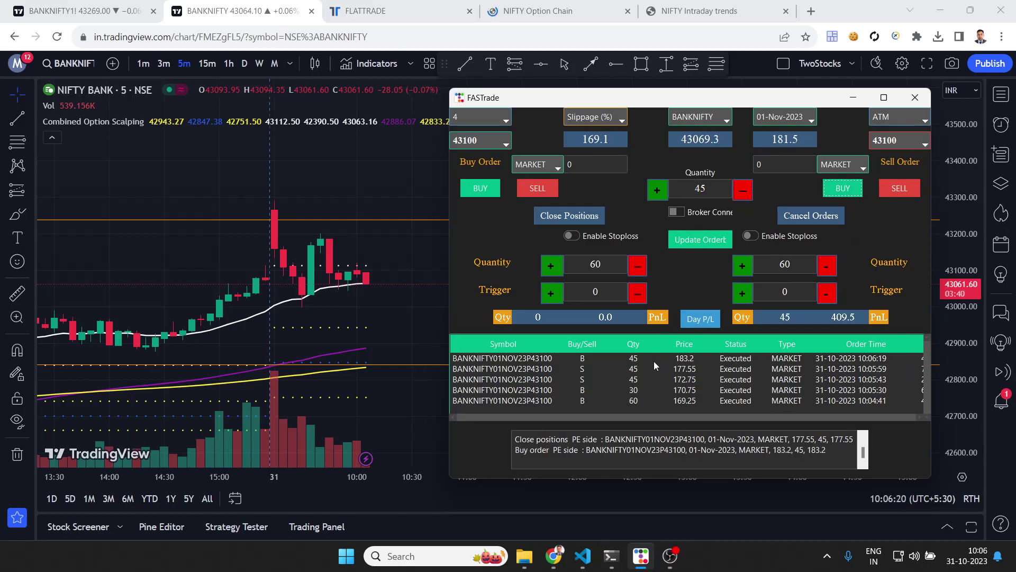
click(845, 167)
click(837, 190)
click(799, 169)
text(185)
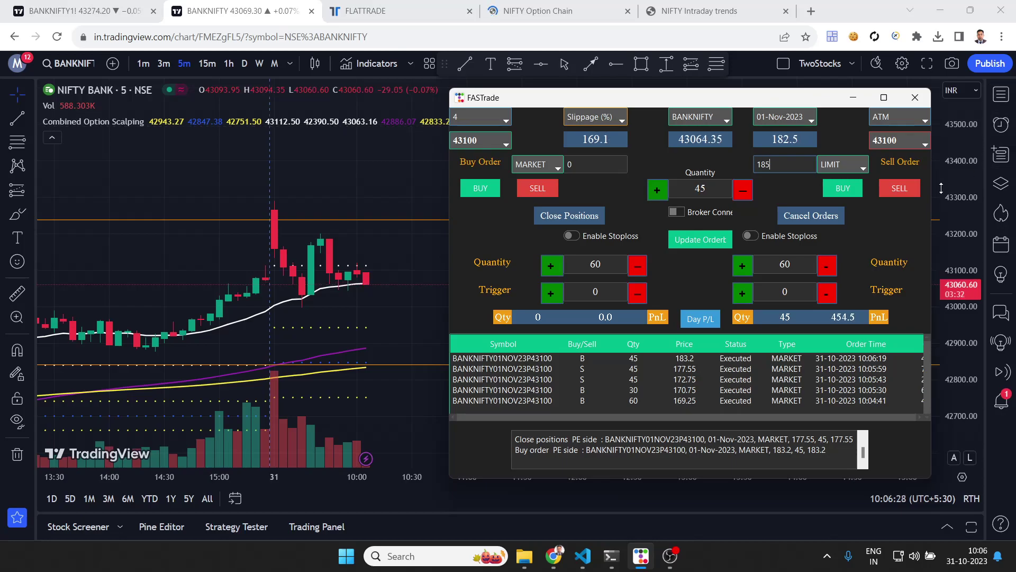
click(900, 189)
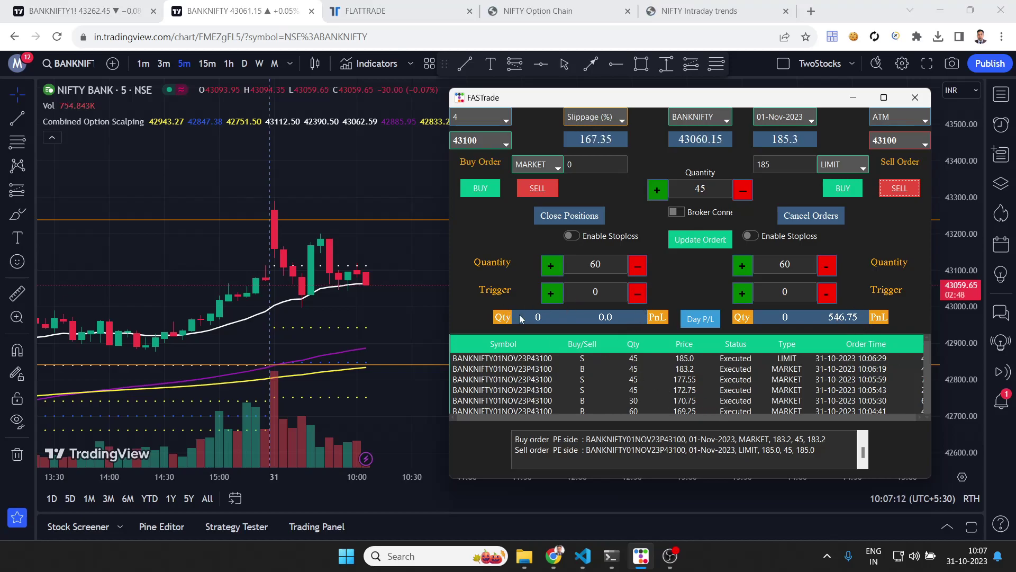
Step: Reset the sell type to MARKET, buy 60 of the 43100 put, and enable its stop-loss
click(843, 163)
click(841, 183)
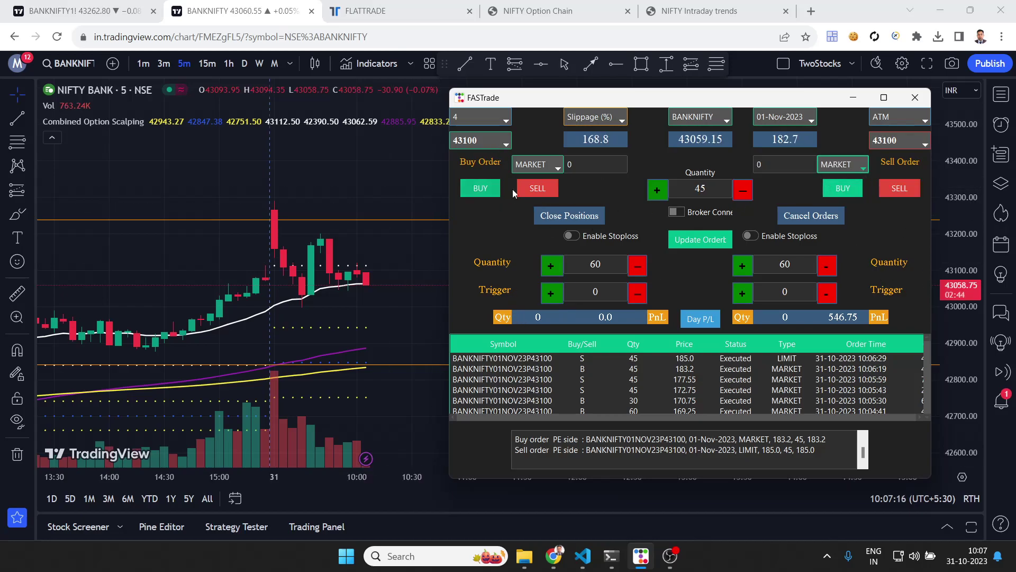
click(741, 190)
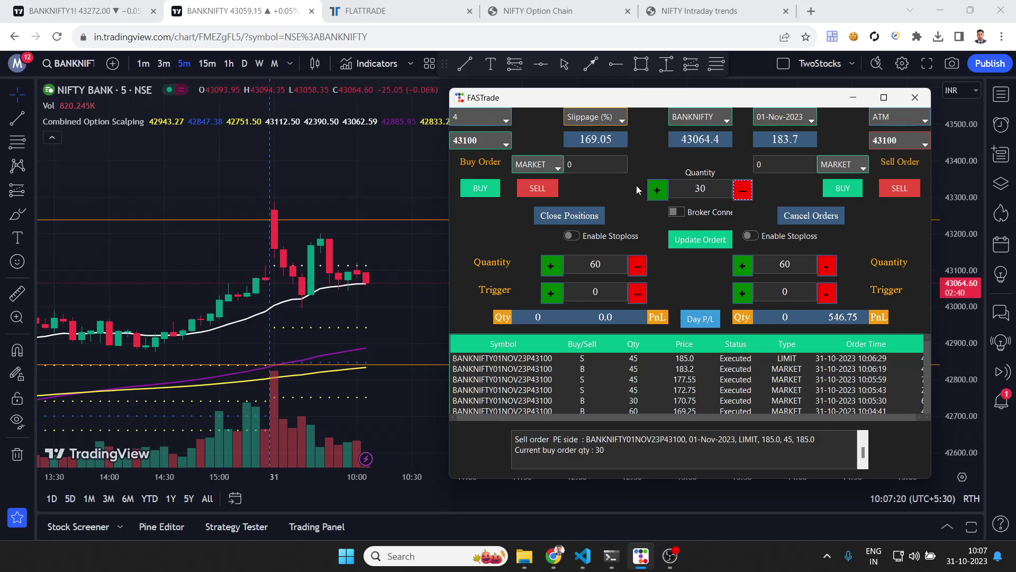
click(657, 190)
click(657, 190)
click(842, 188)
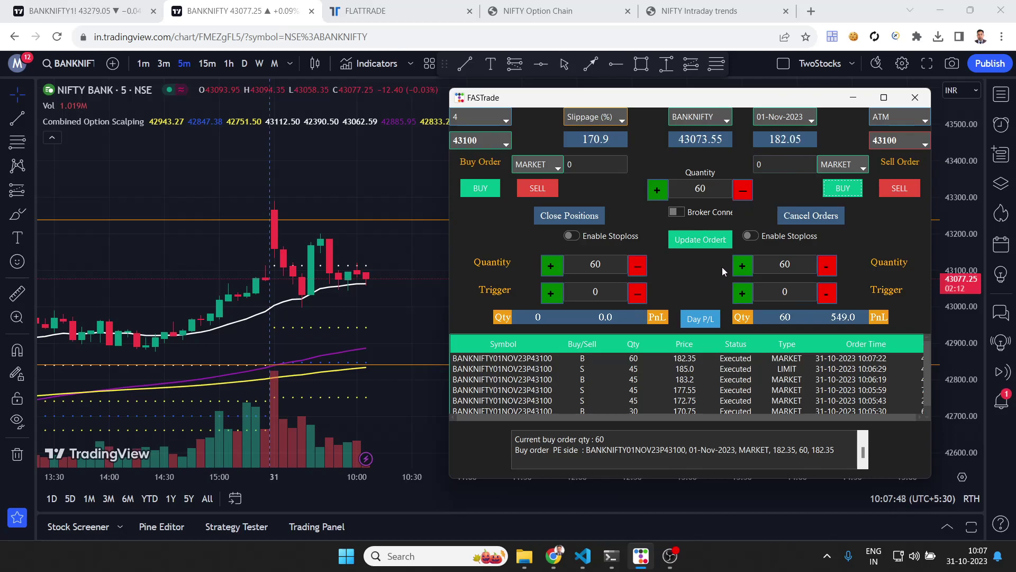
click(756, 235)
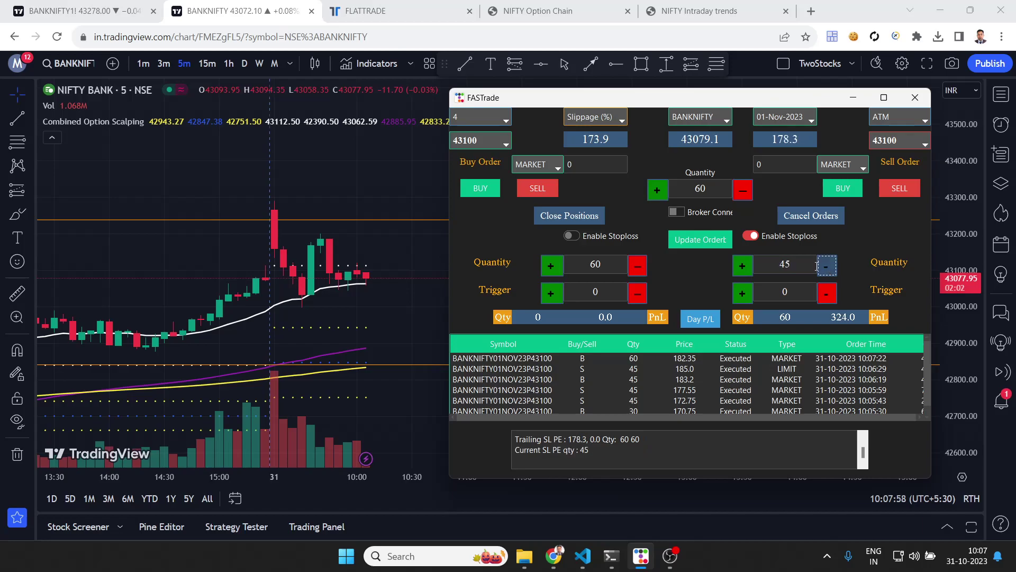
Step: Keep the put stop-loss quantity at 60 and enter a trigger price of 172
click(742, 265)
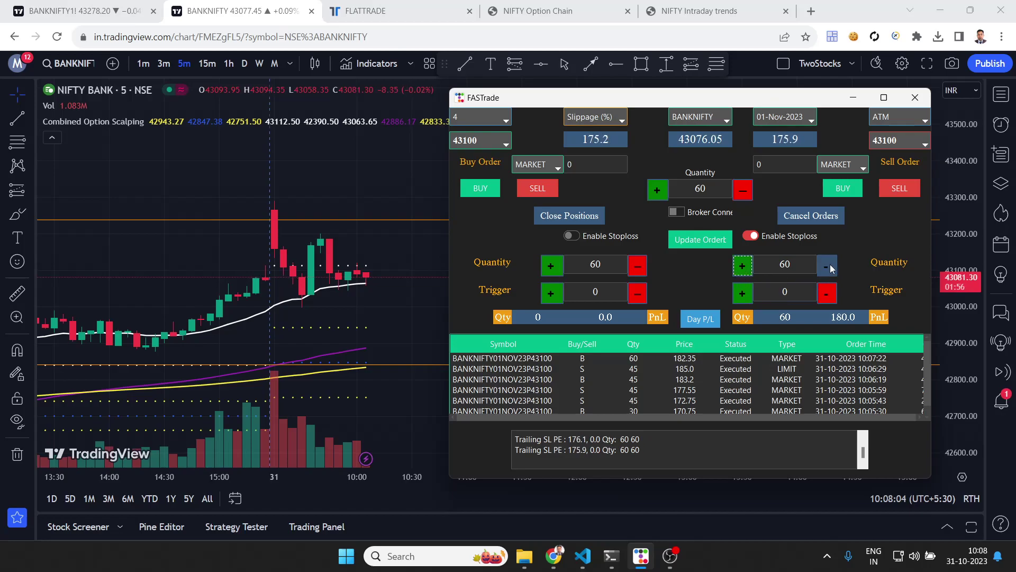
click(742, 267)
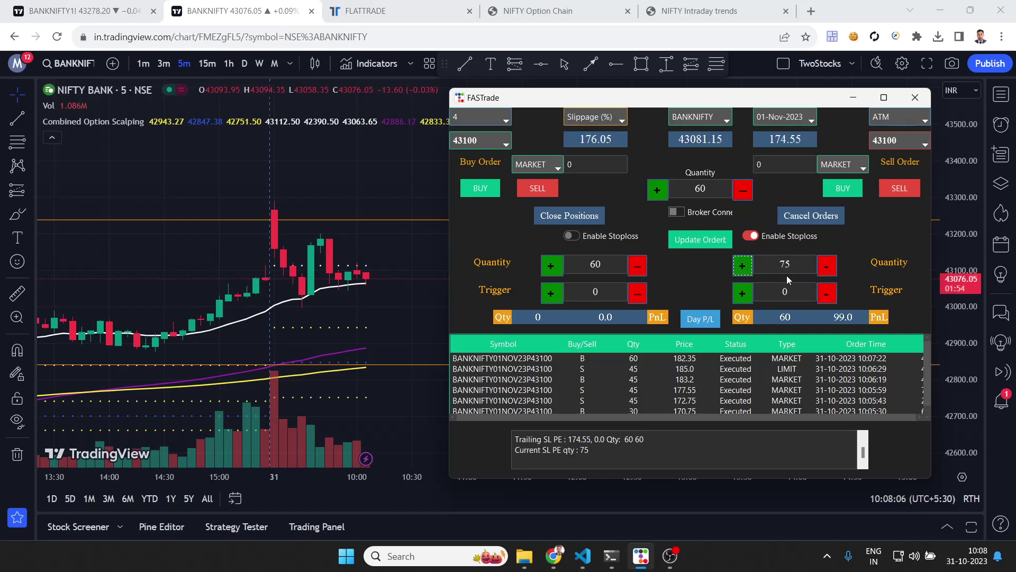
click(829, 267)
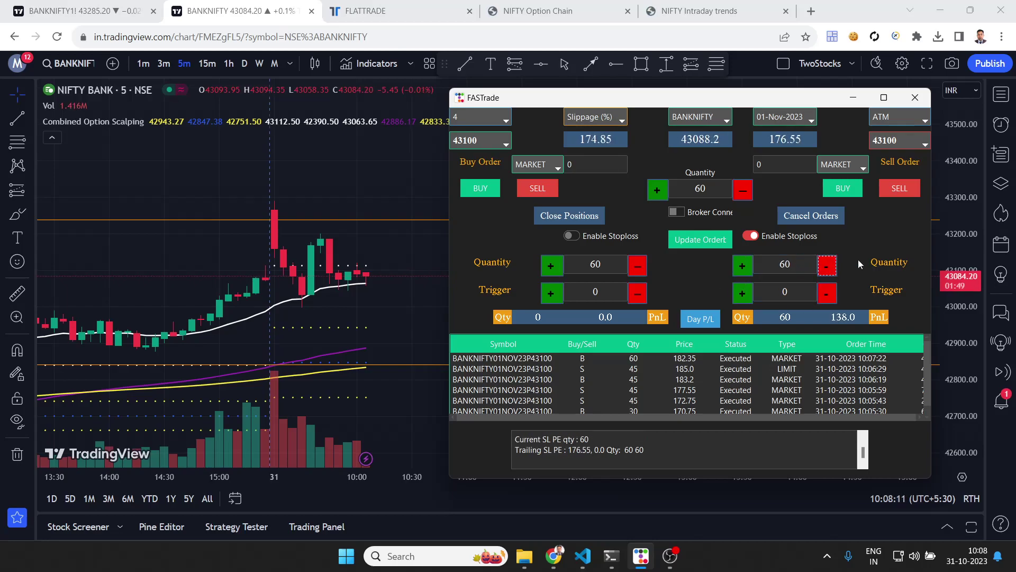
click(809, 293)
key(BackSpace)
text(172)
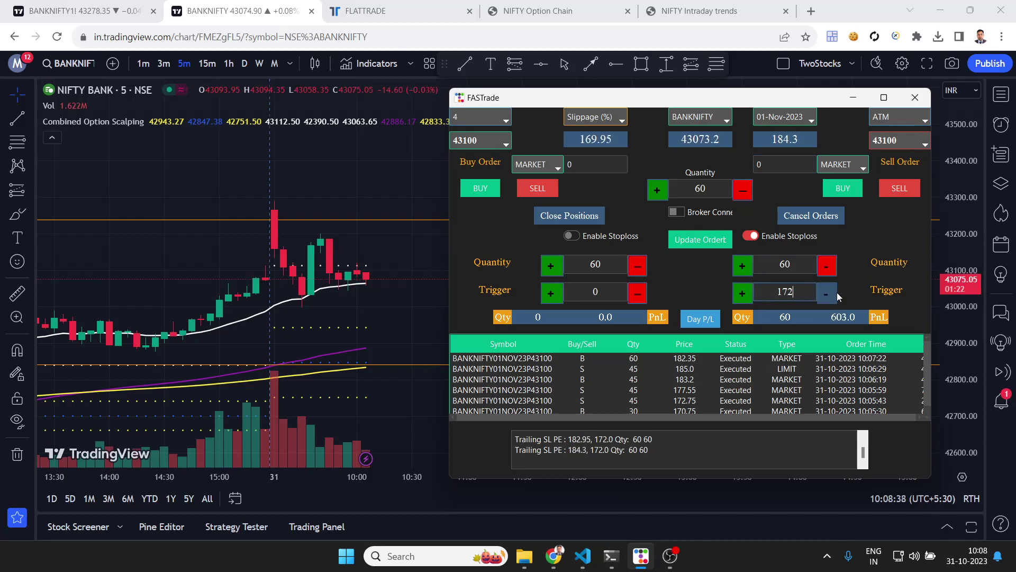
Step: Raise the put stop-loss trigger from 172 toward 190 until it sells the 60 puts at 192.4
click(745, 292)
click(745, 292)
click(745, 292)
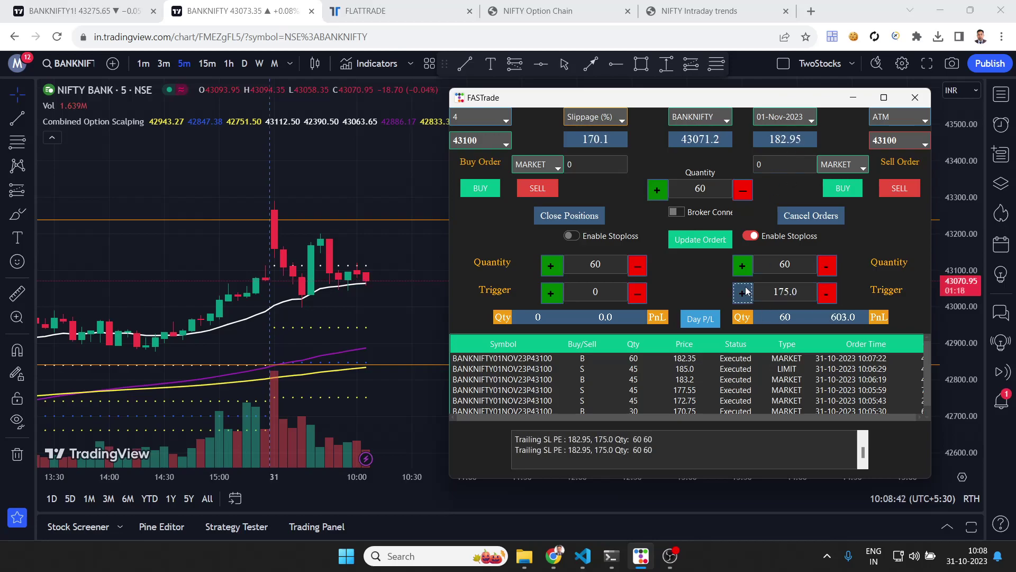
click(745, 292)
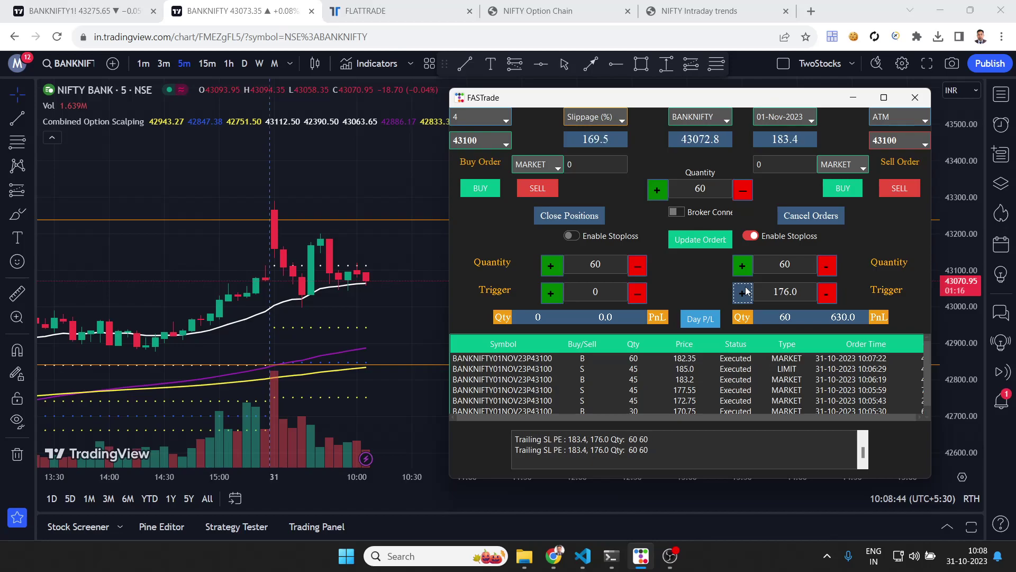
click(745, 292)
click(745, 292)
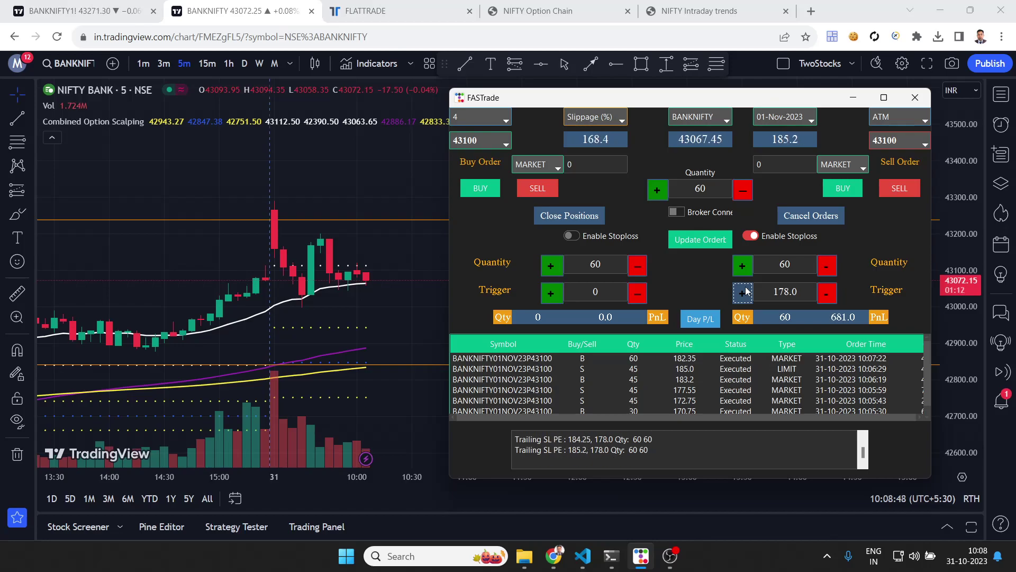
click(745, 291)
click(745, 291)
click(745, 292)
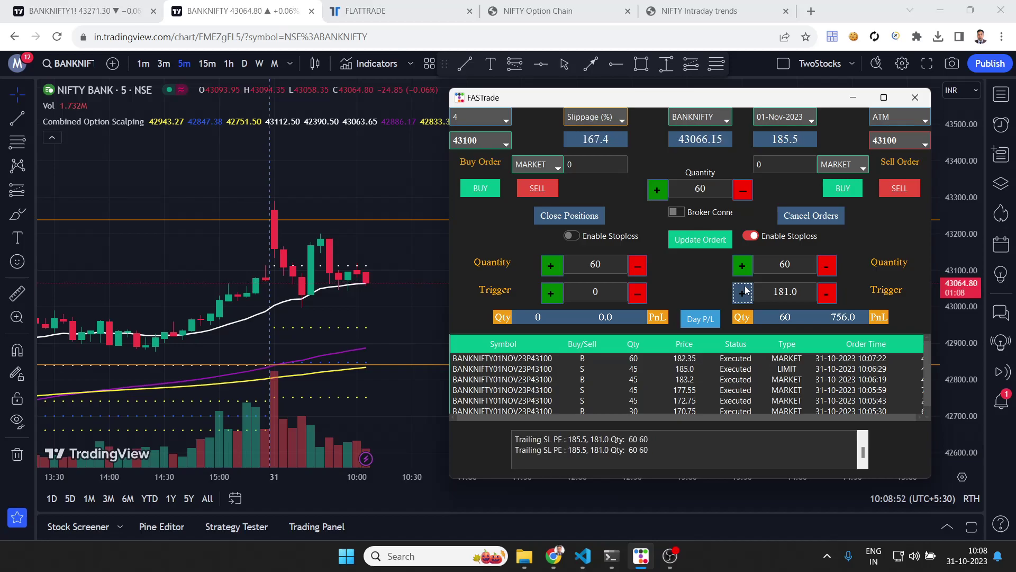
click(745, 291)
click(745, 291)
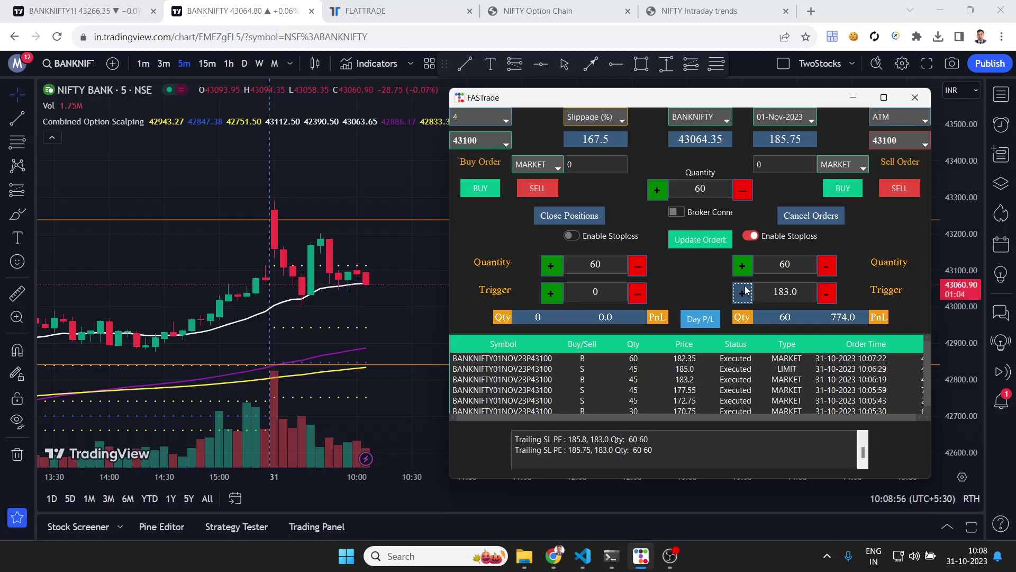
click(743, 292)
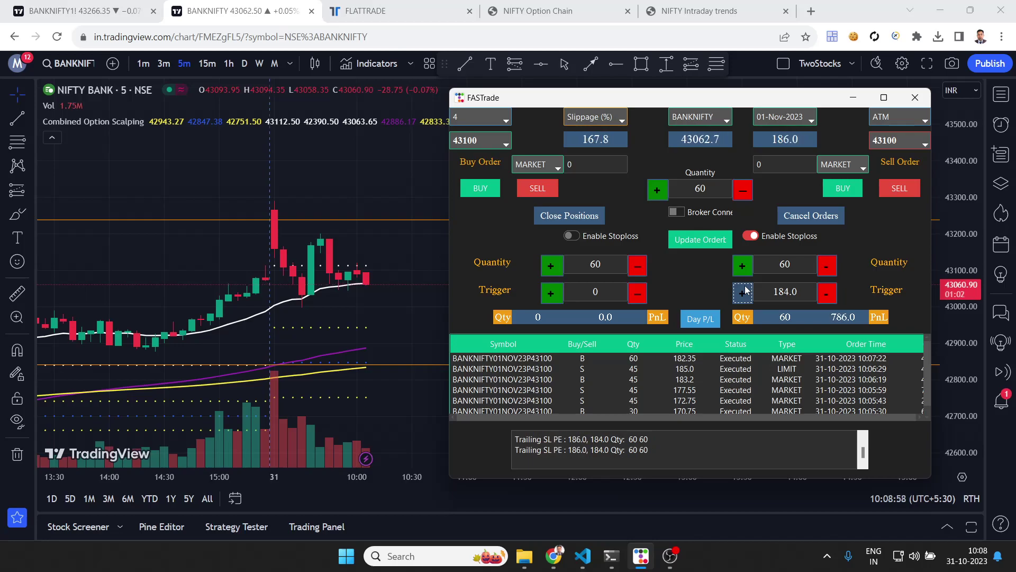
click(744, 291)
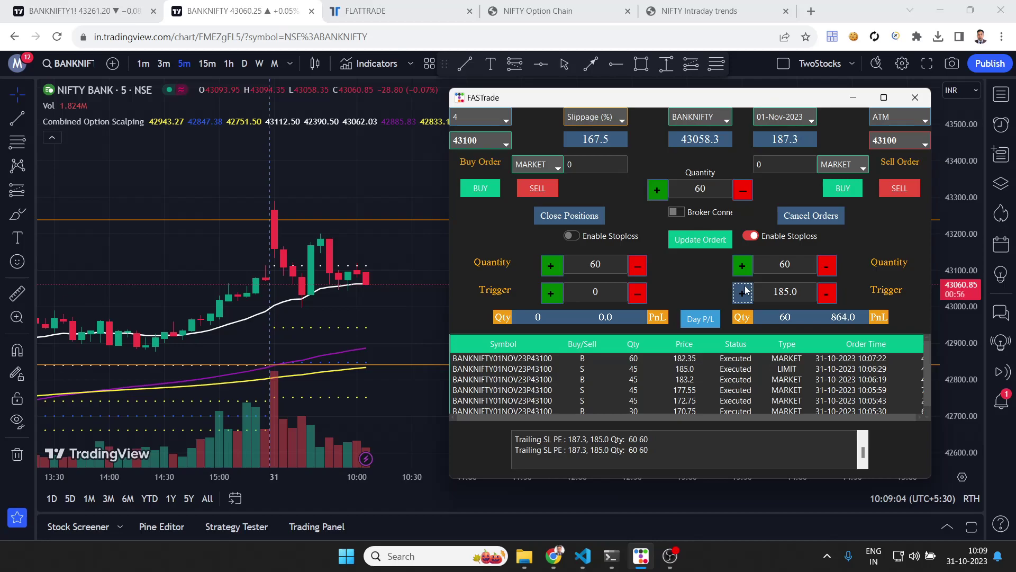
click(743, 292)
click(743, 291)
click(744, 292)
click(744, 291)
click(743, 292)
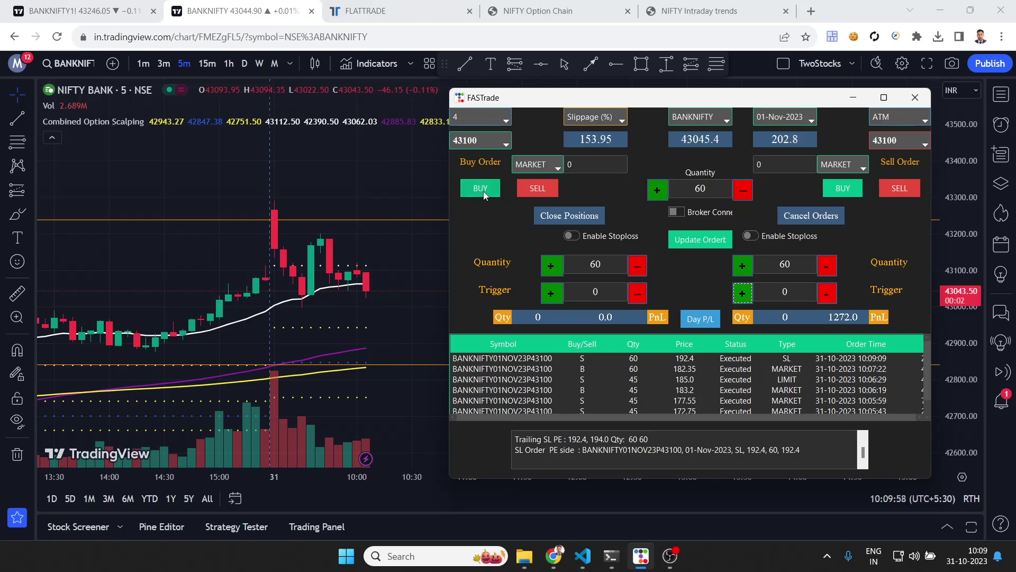
Step: Buy 15 of the 43100 call at market (155.15) and sell them back at 156.2
click(743, 189)
click(742, 189)
click(742, 190)
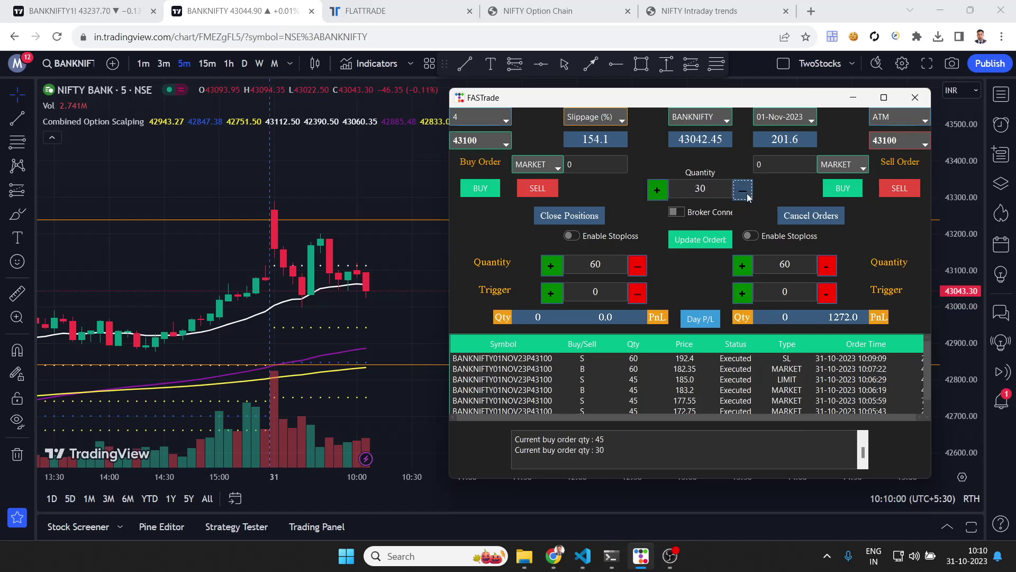
click(497, 189)
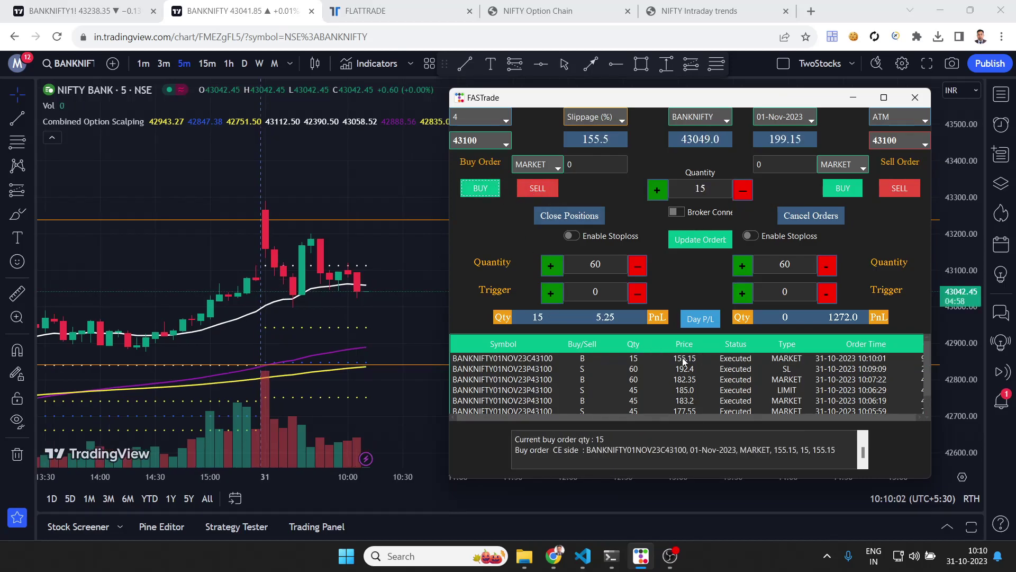
click(553, 192)
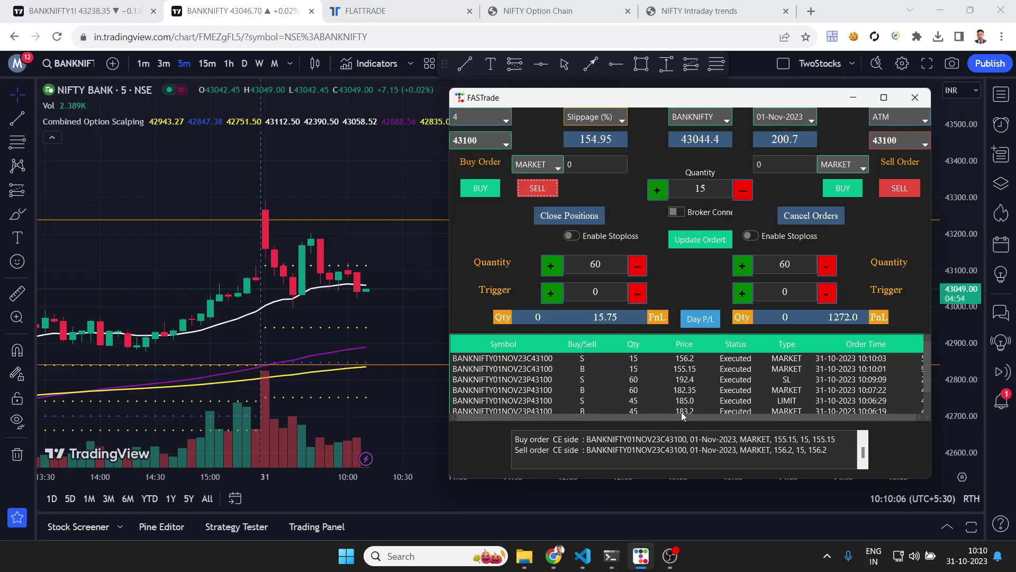
Step: Choose 0.05 in FASTrade's Slippage (%) dropdown
click(622, 119)
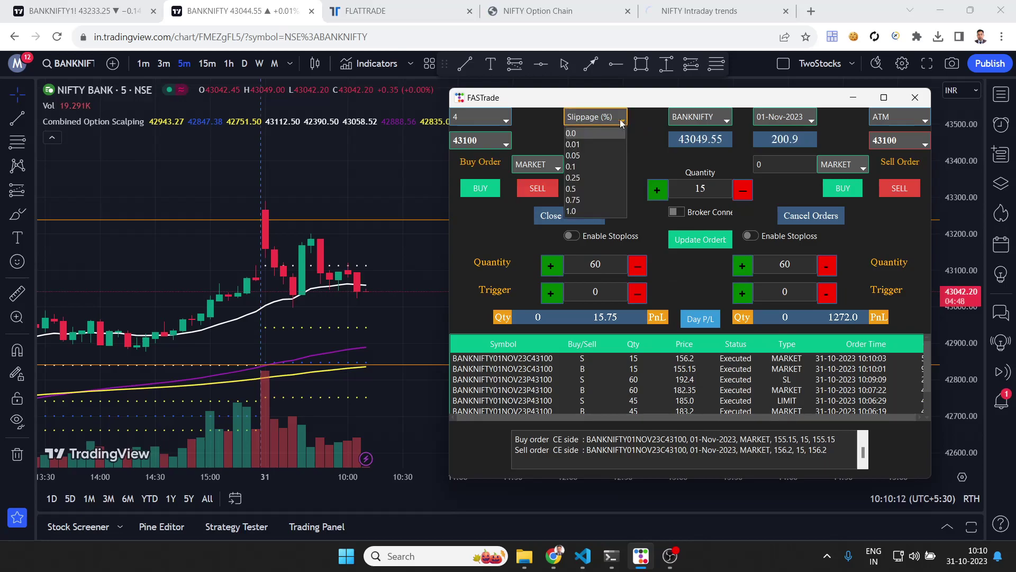
click(636, 115)
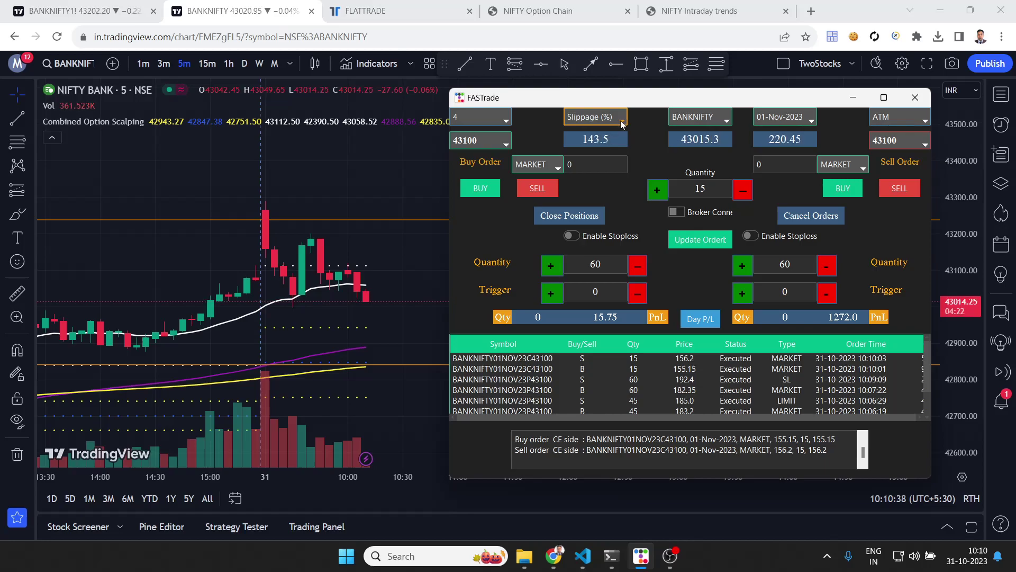
click(621, 123)
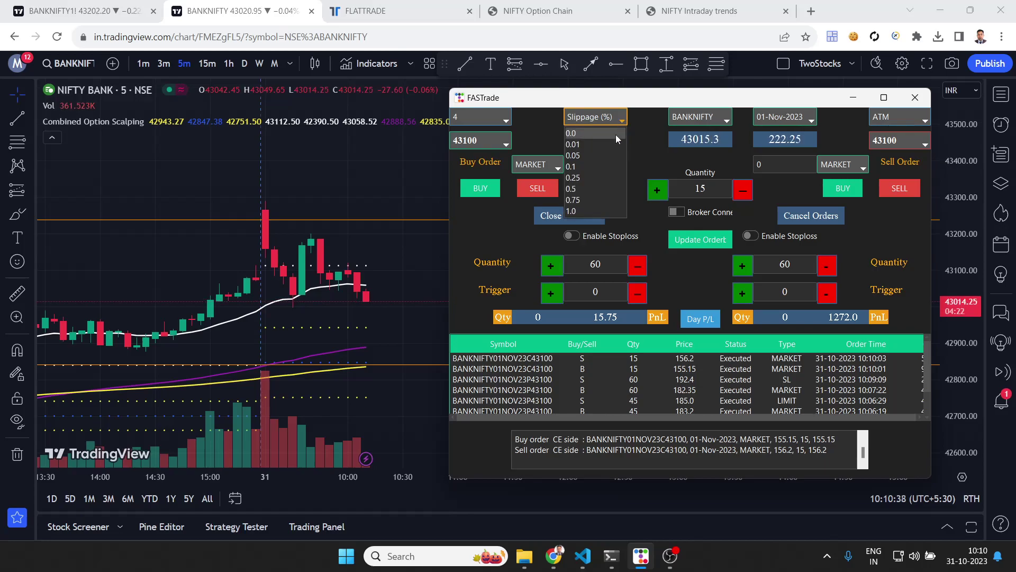
click(583, 155)
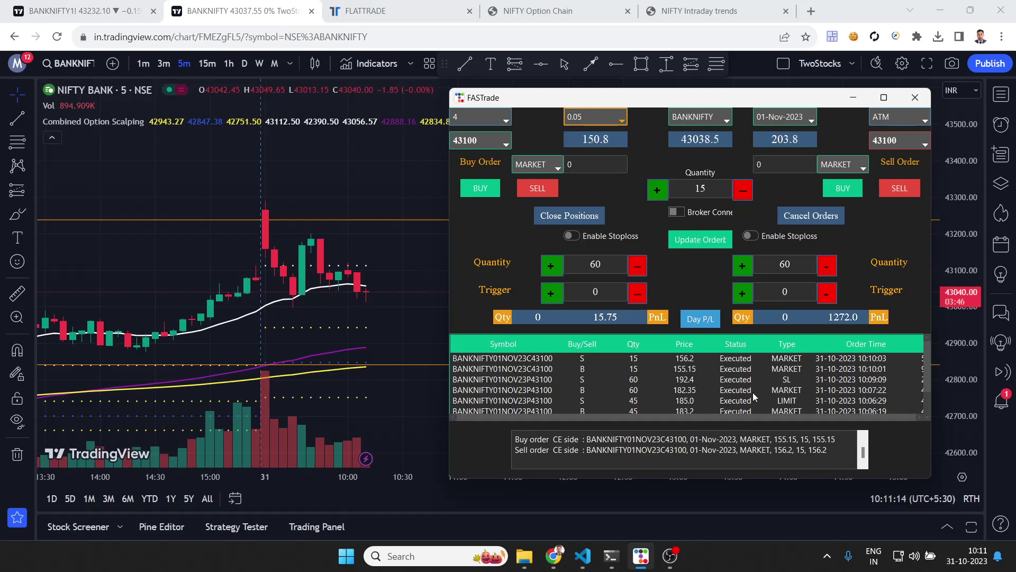
Step: Enable Broker Connect to trade live on FLATTRADE, clearing the simulated orders from the table
scroll(921, 401, down, 2)
scroll(922, 400, up, 2)
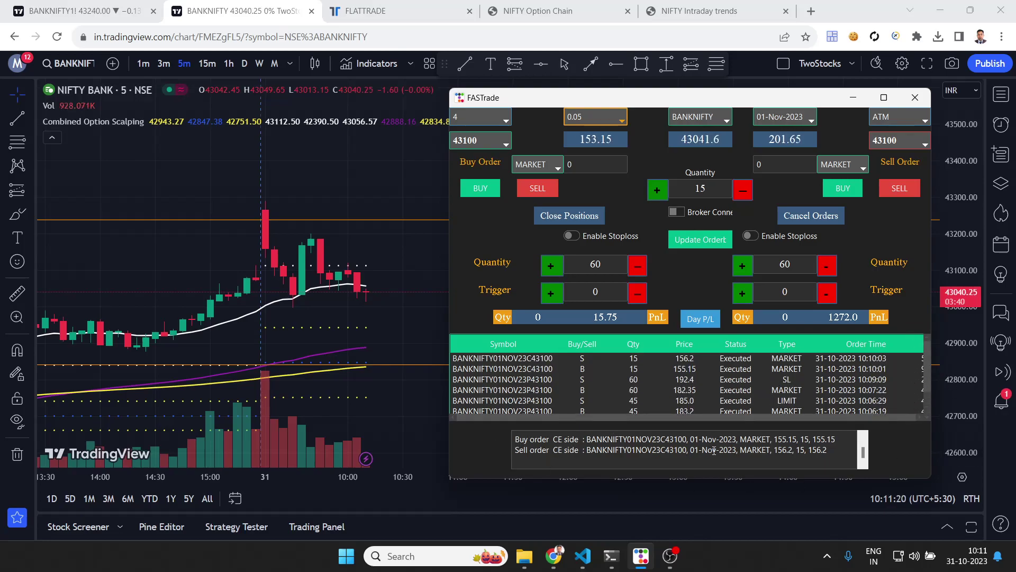
drag(516, 438, 773, 438)
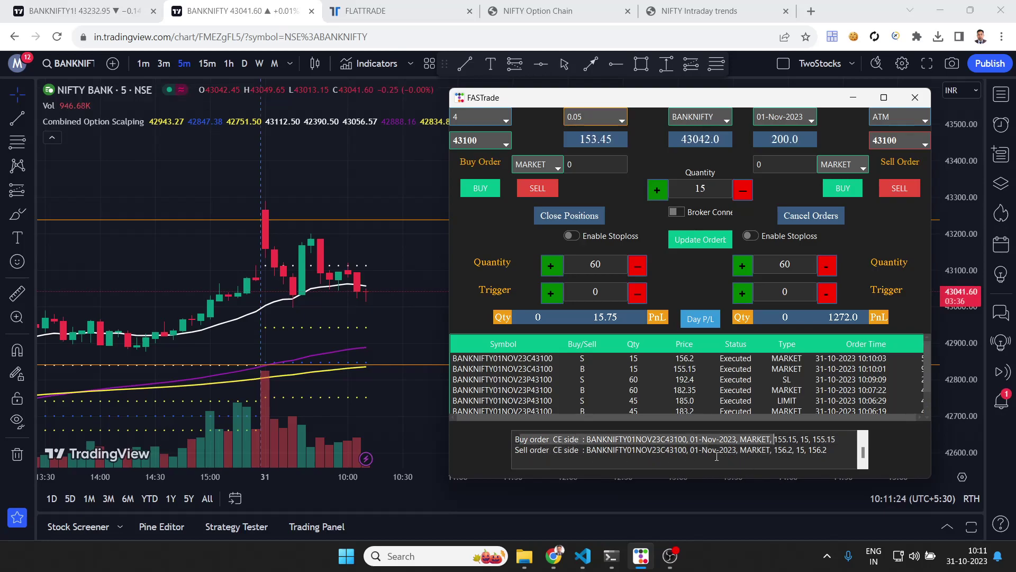
click(666, 465)
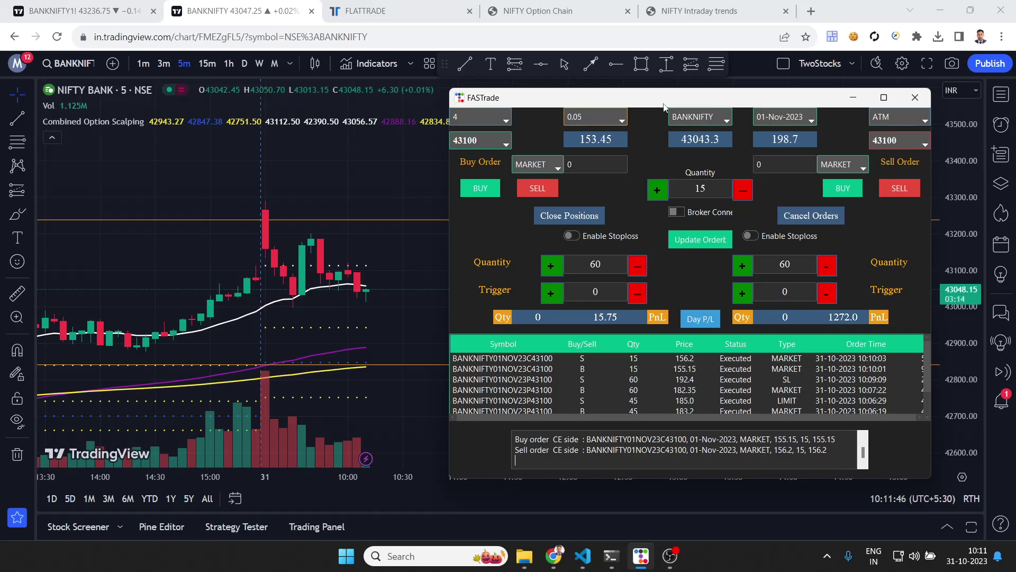
click(682, 210)
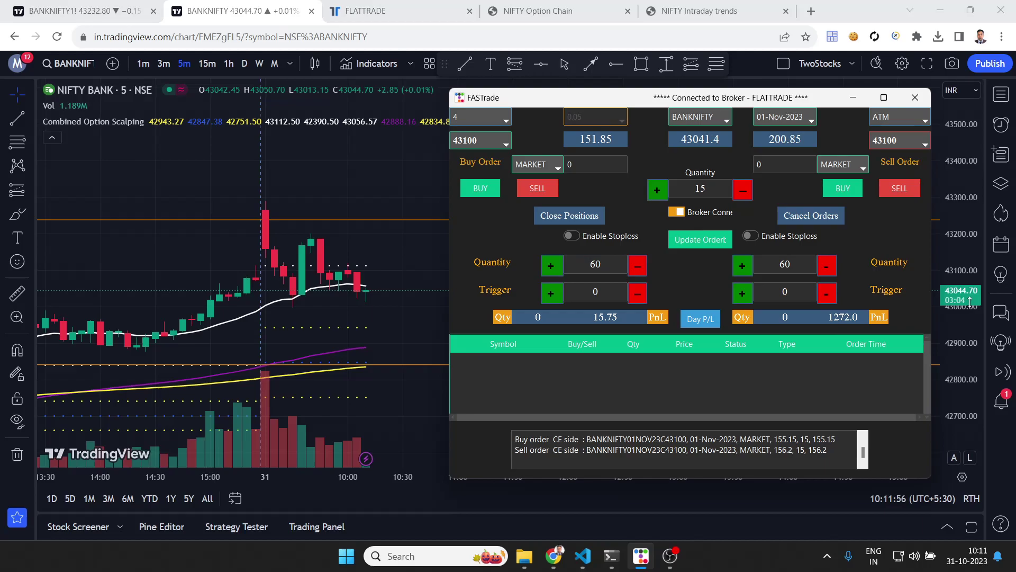
Step: Show the Flattrade orders page behind FASTrade and change the buy-side strike from 43100 to 43700
click(385, 8)
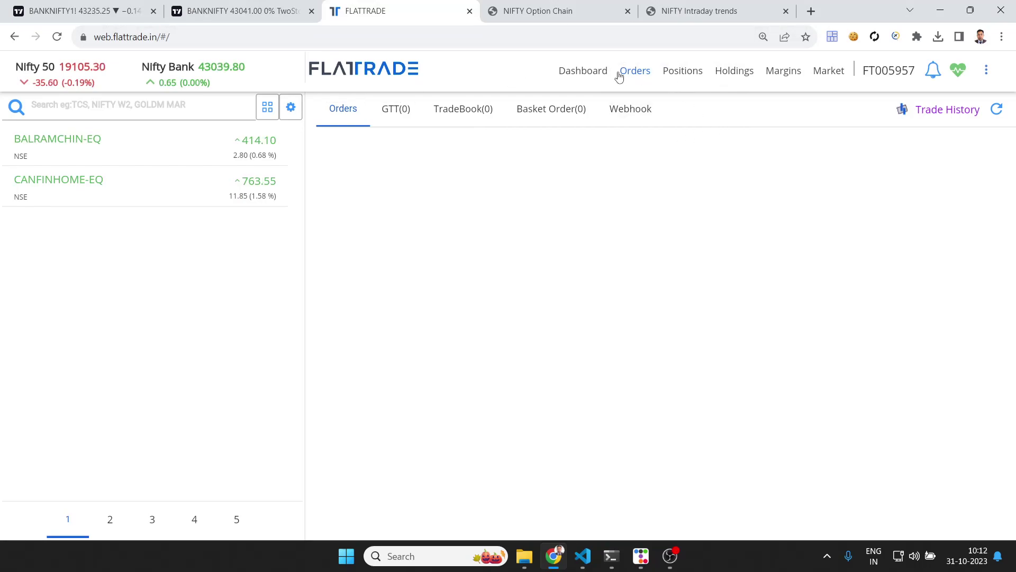
click(640, 556)
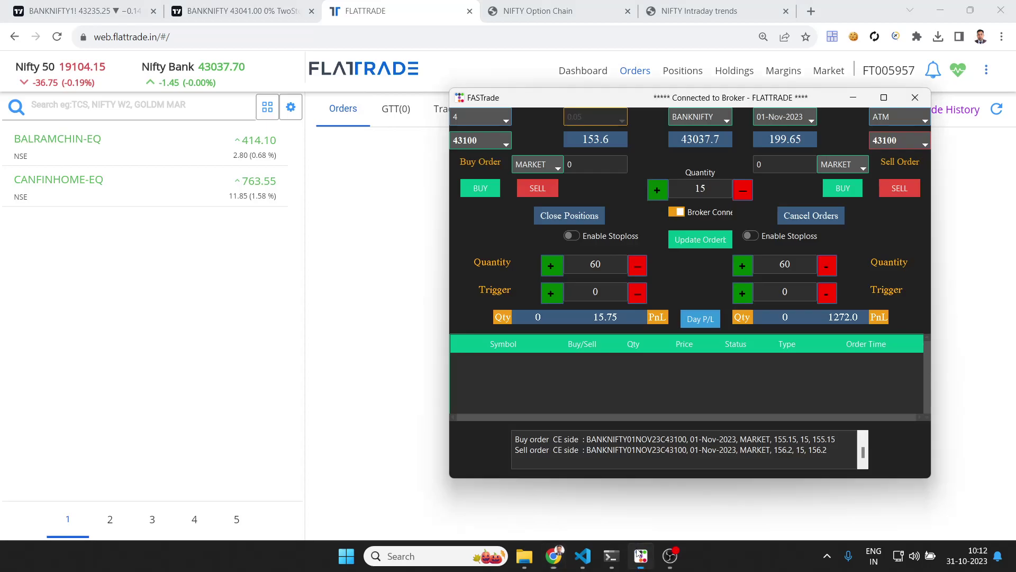
drag(637, 99, 587, 135)
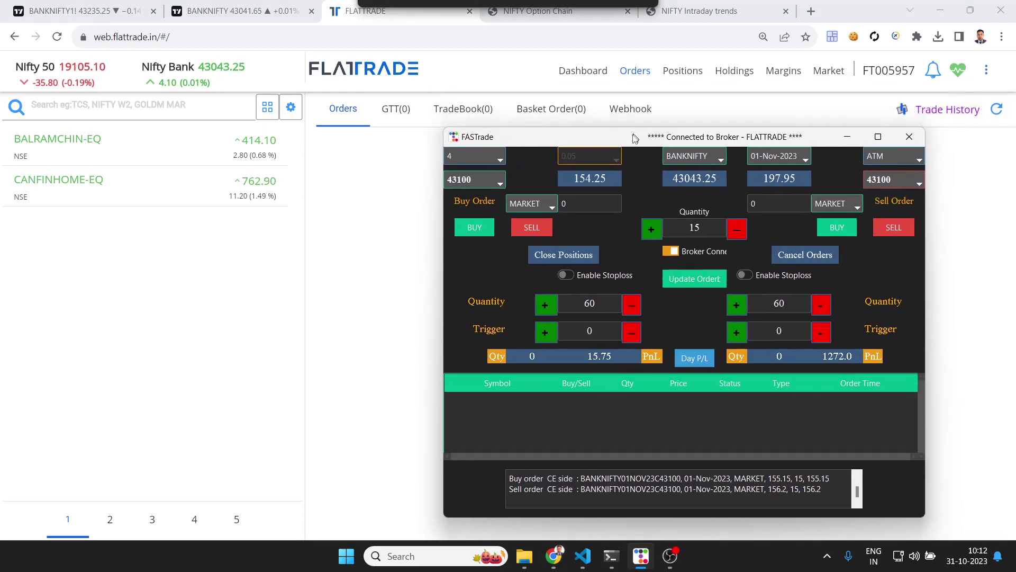
click(499, 184)
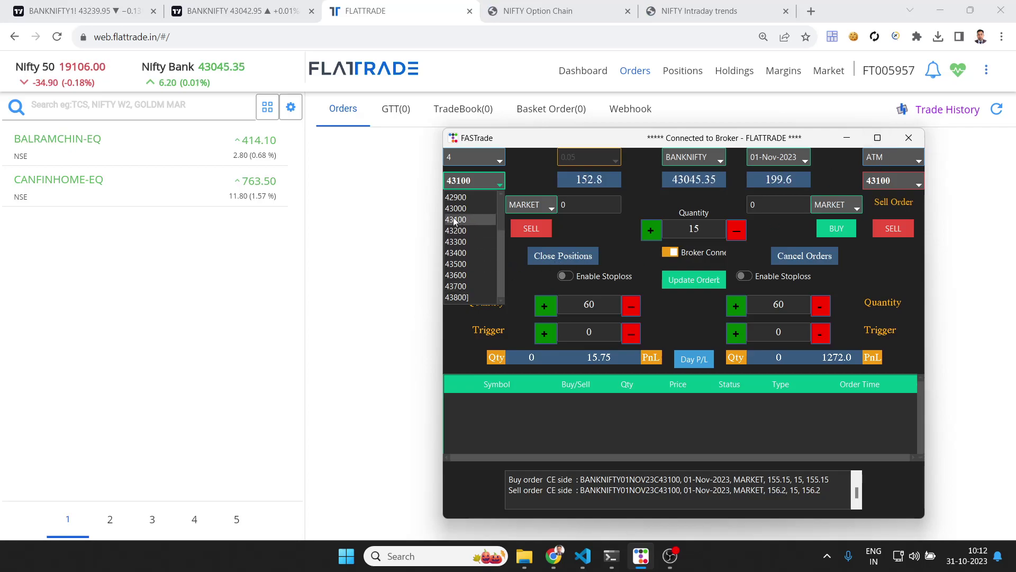
click(456, 287)
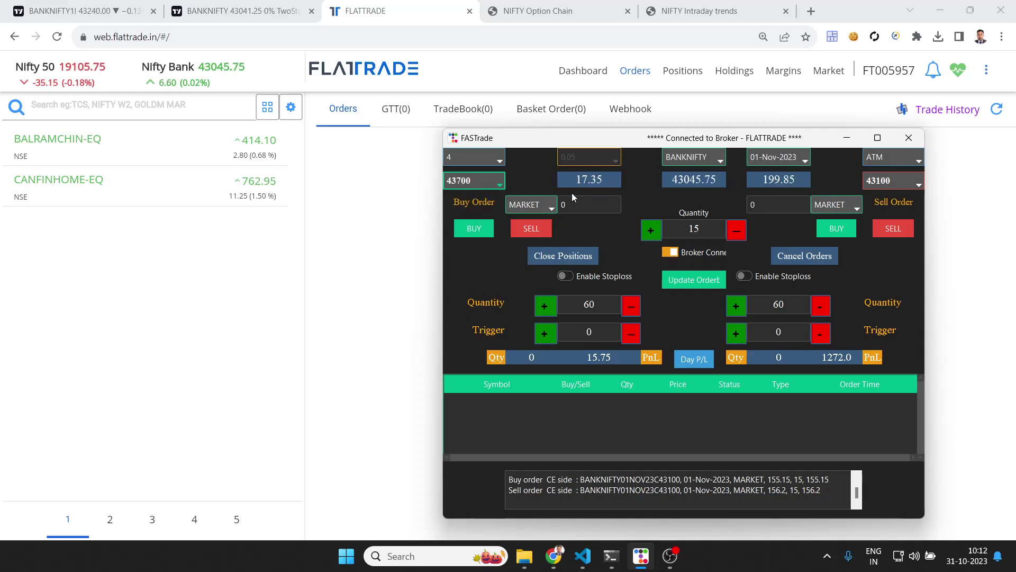
Step: Place a 15-quantity LIMIT buy of the BANKNIFTY 43700 call at 17.4, filling at 17.20
click(497, 187)
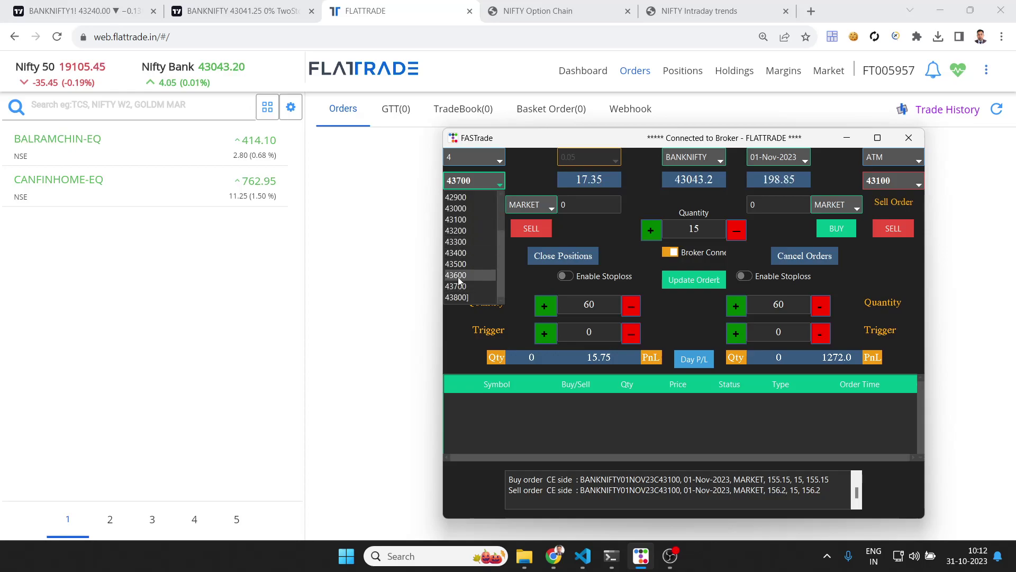
click(512, 256)
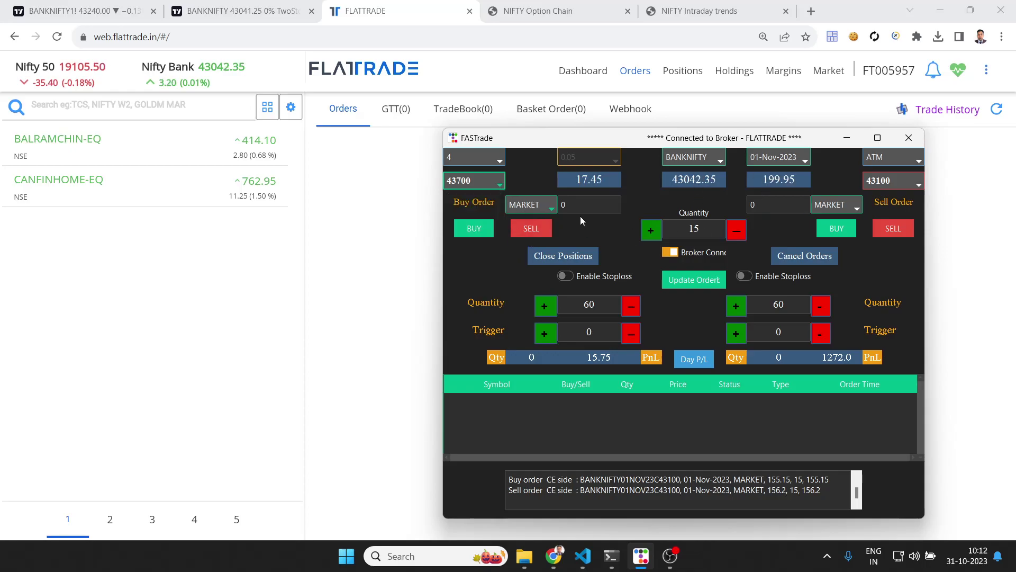
click(552, 211)
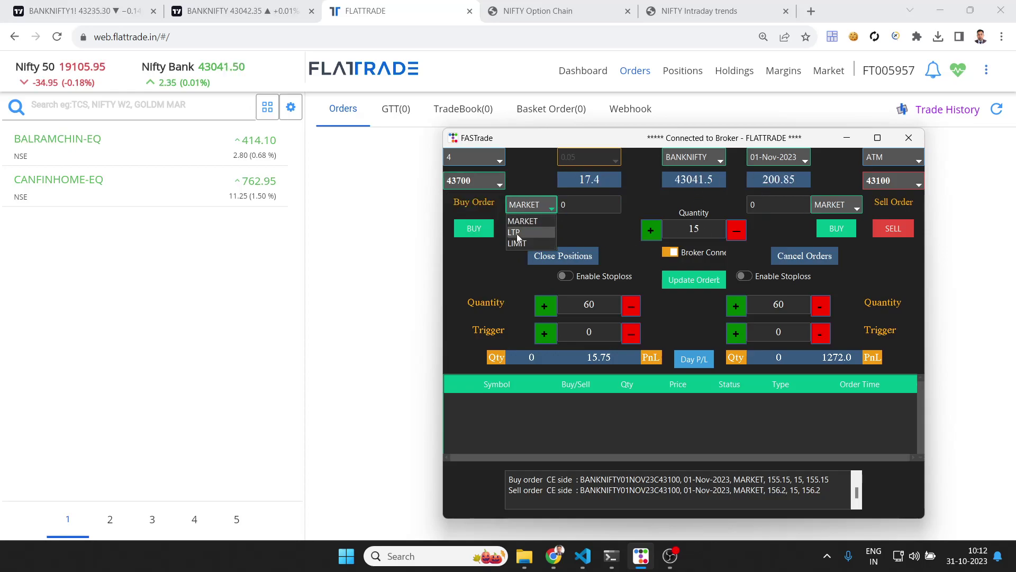
click(527, 245)
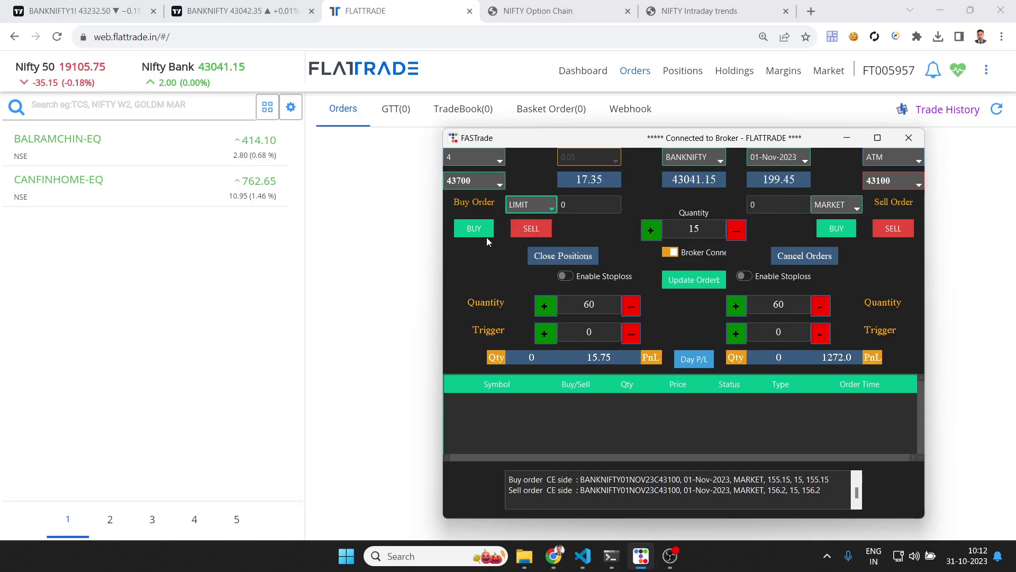
double_click(588, 205)
text(17.4)
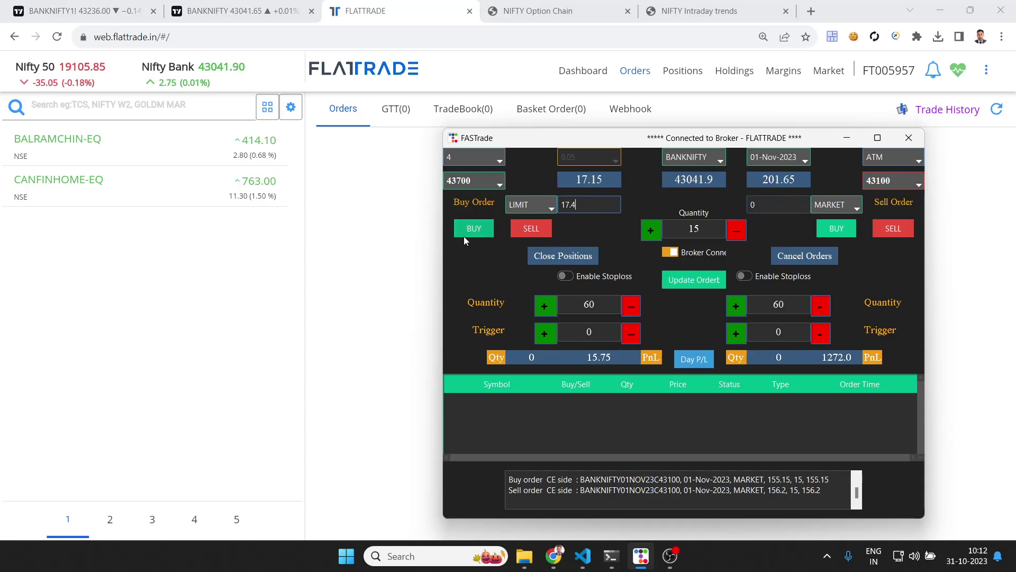
click(466, 236)
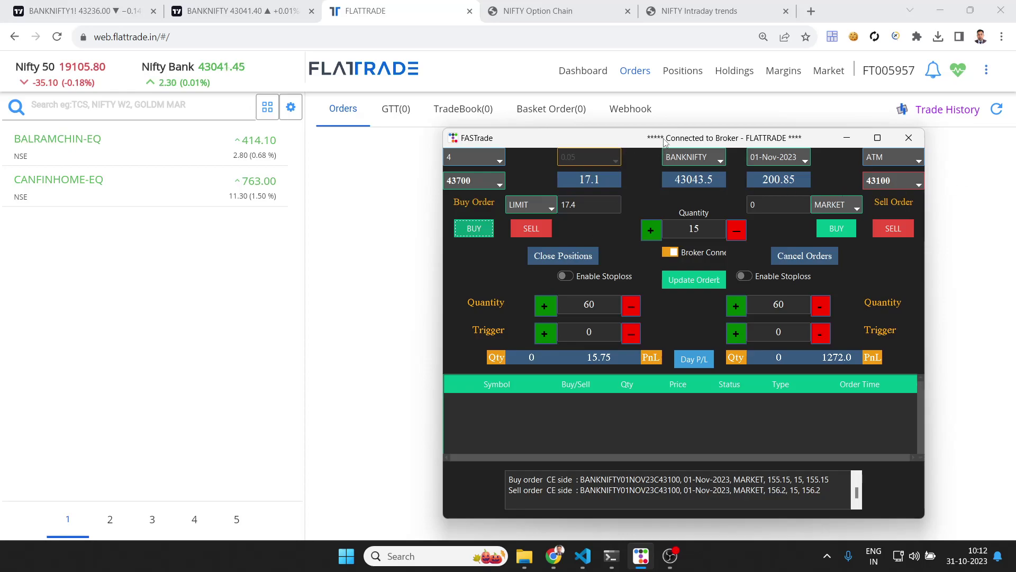
drag(670, 142, 667, 235)
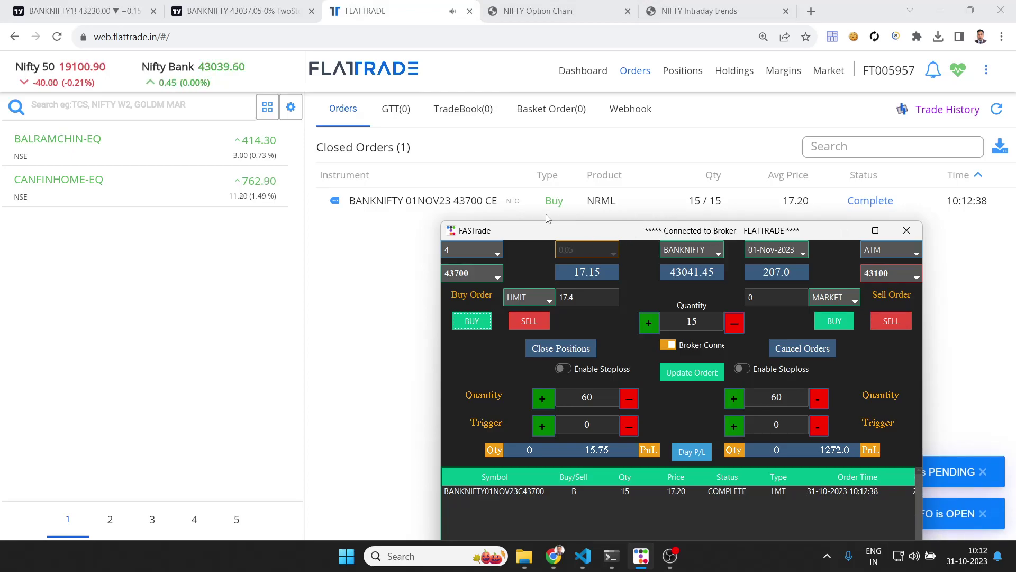
drag(576, 238, 600, 253)
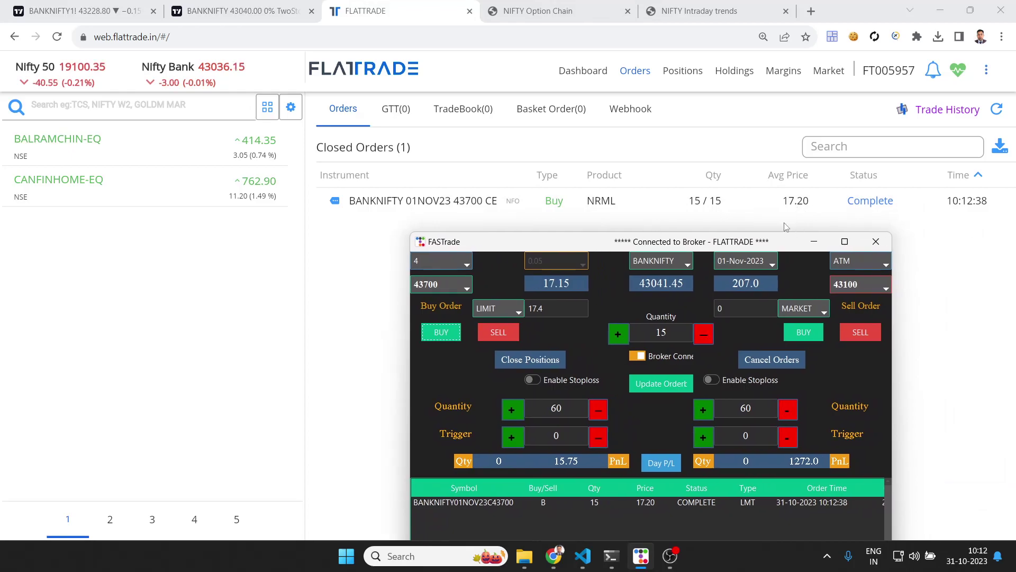
drag(758, 248, 772, 243)
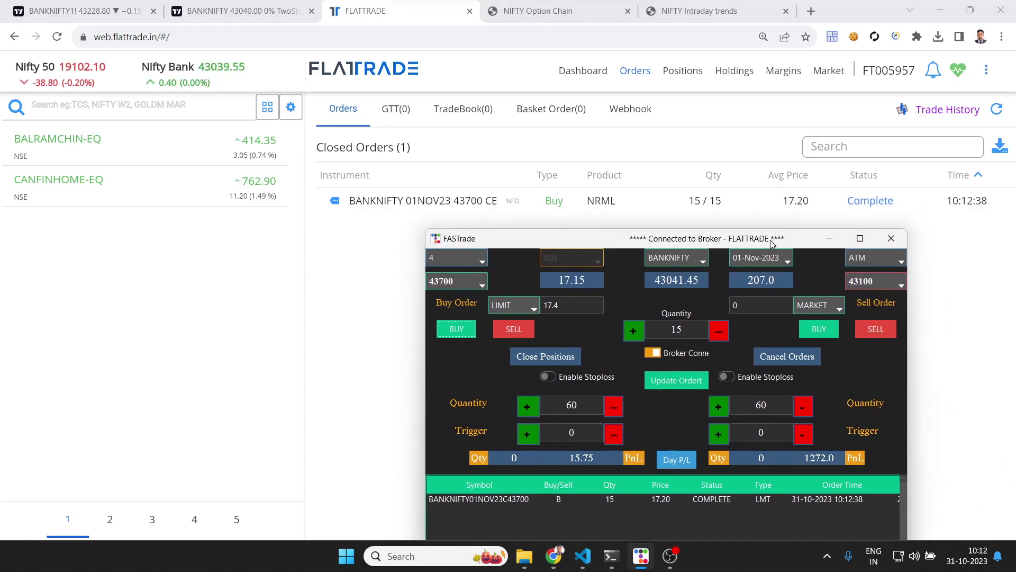
mouse_move(819, 247)
mouse_down()
mouse_move(821, 220)
mouse_move(822, 242)
mouse_up()
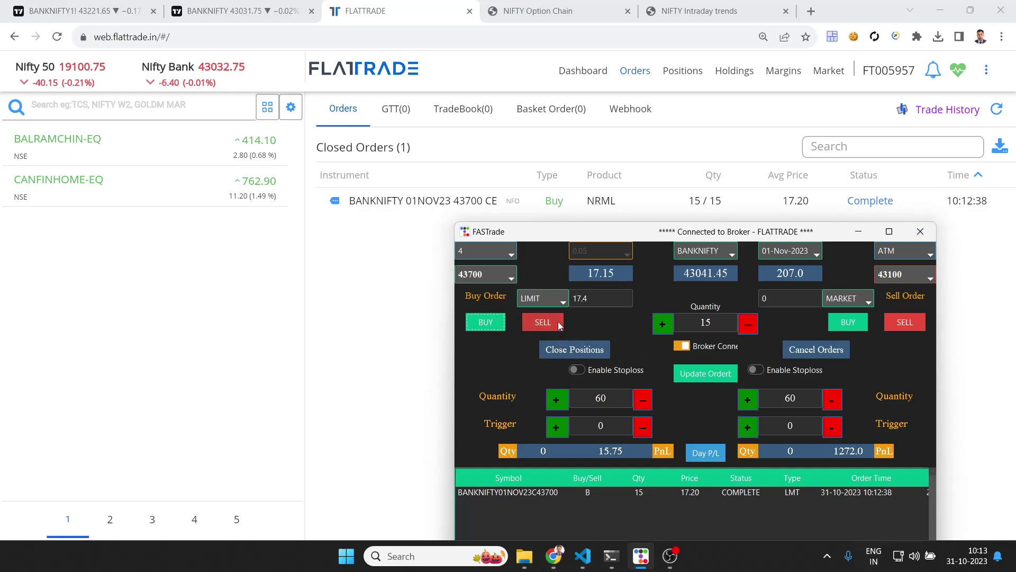
Step: Square off the 15 43700 calls at market for 17.50 and set the buy limit price to 10
click(569, 348)
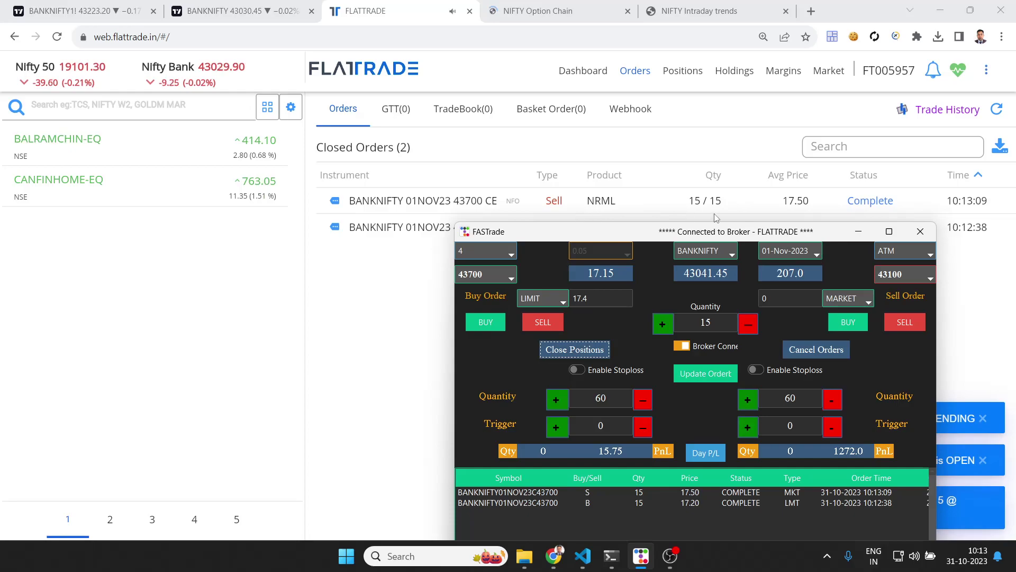
drag(768, 233, 697, 270)
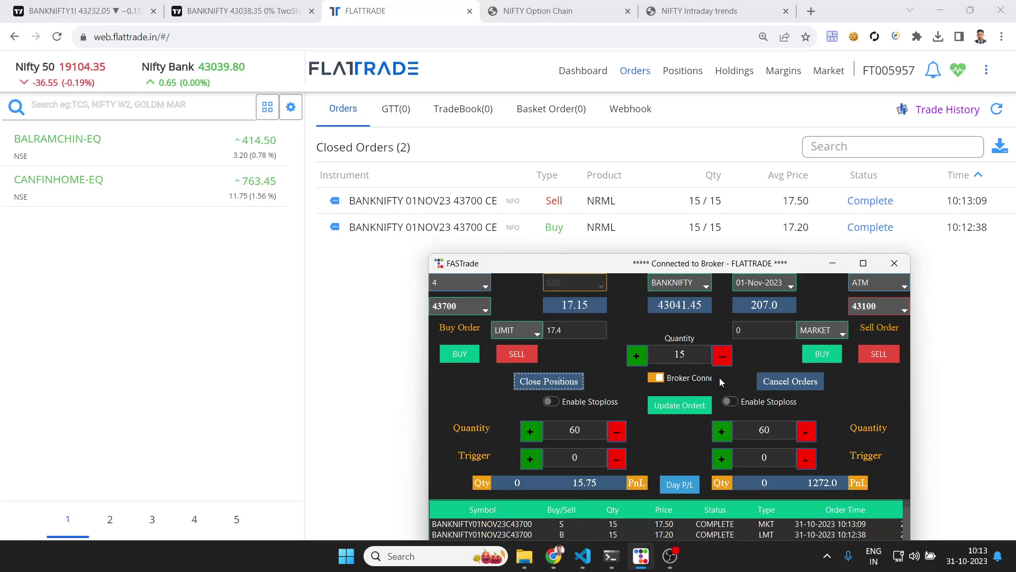
drag(662, 263, 700, 265)
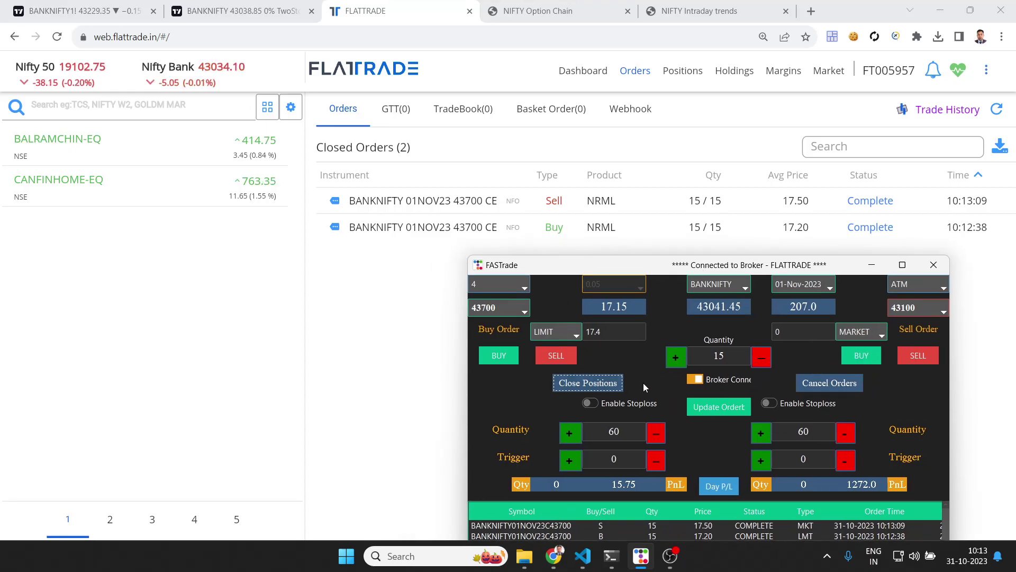
click(608, 331)
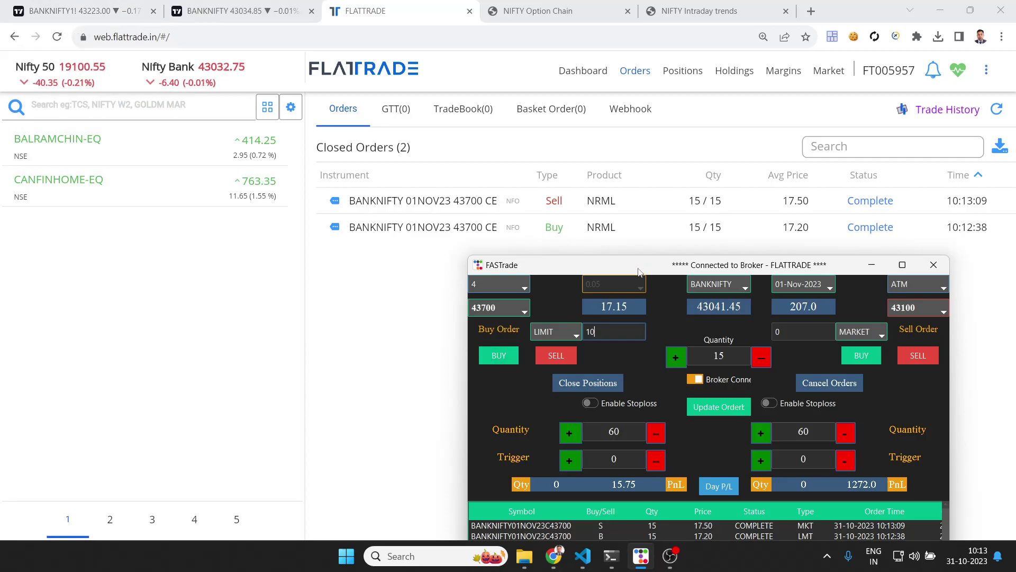
Step: Submit a 15-quantity limit buy of the 43700 call at 10.00, left pending as OPEN
drag(639, 272, 553, 256)
click(425, 343)
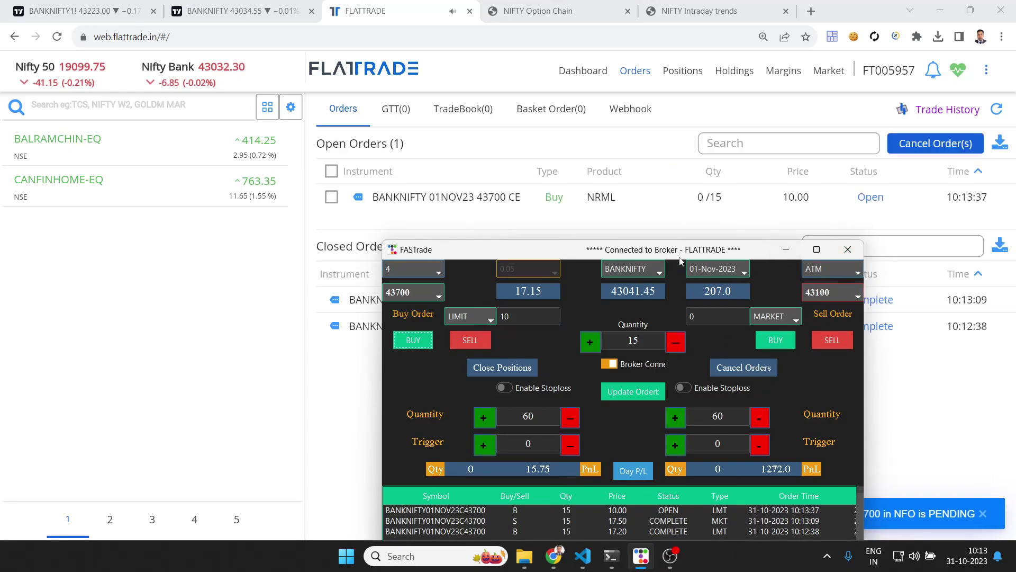
drag(681, 258, 736, 266)
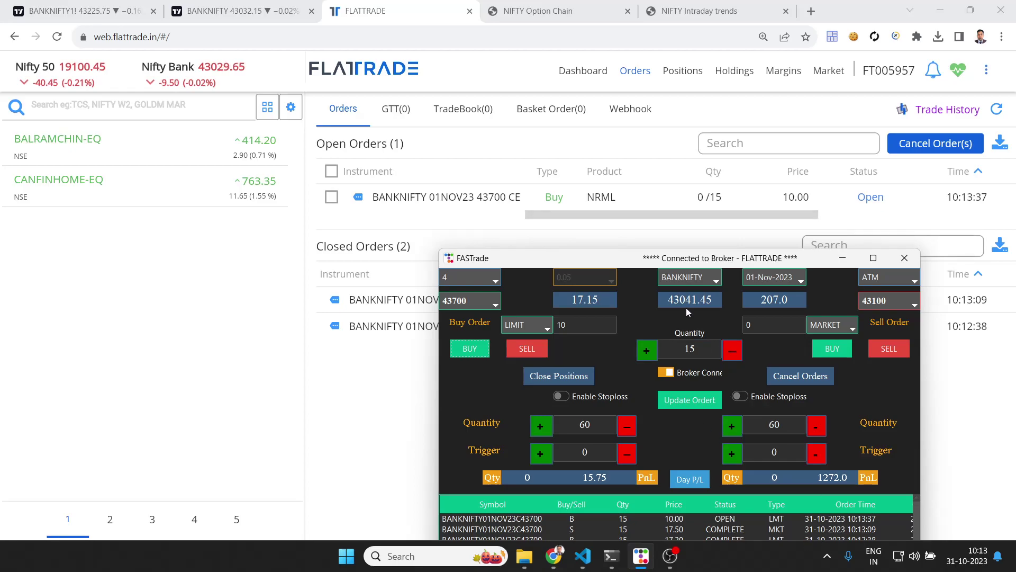
drag(680, 259, 687, 162)
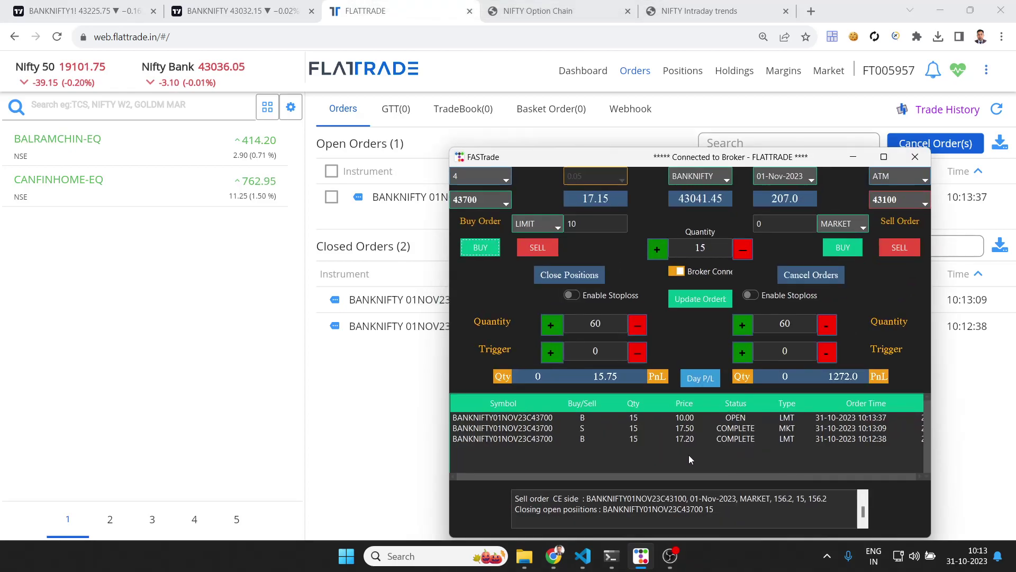
drag(601, 157, 606, 102)
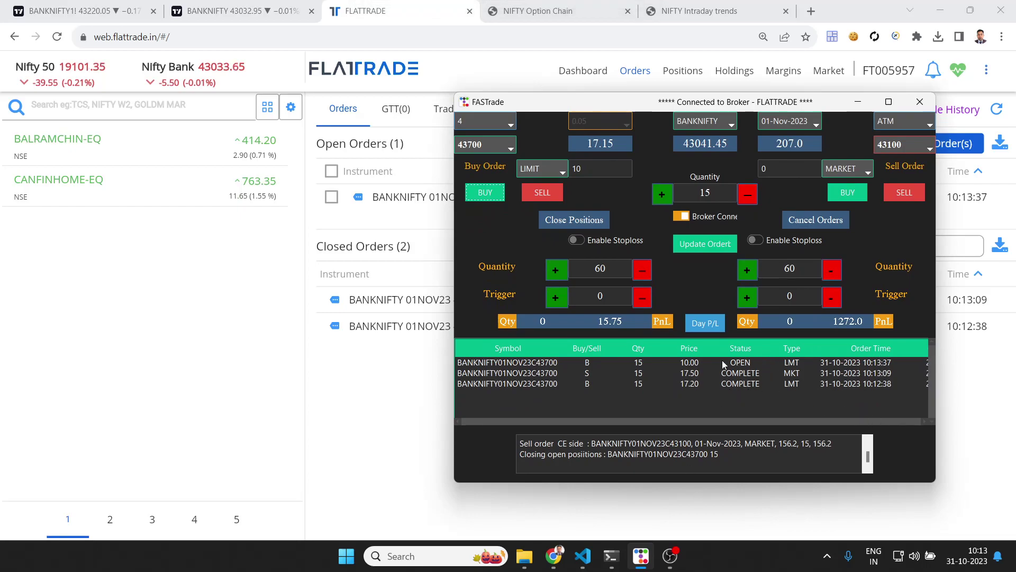
drag(712, 102, 490, 123)
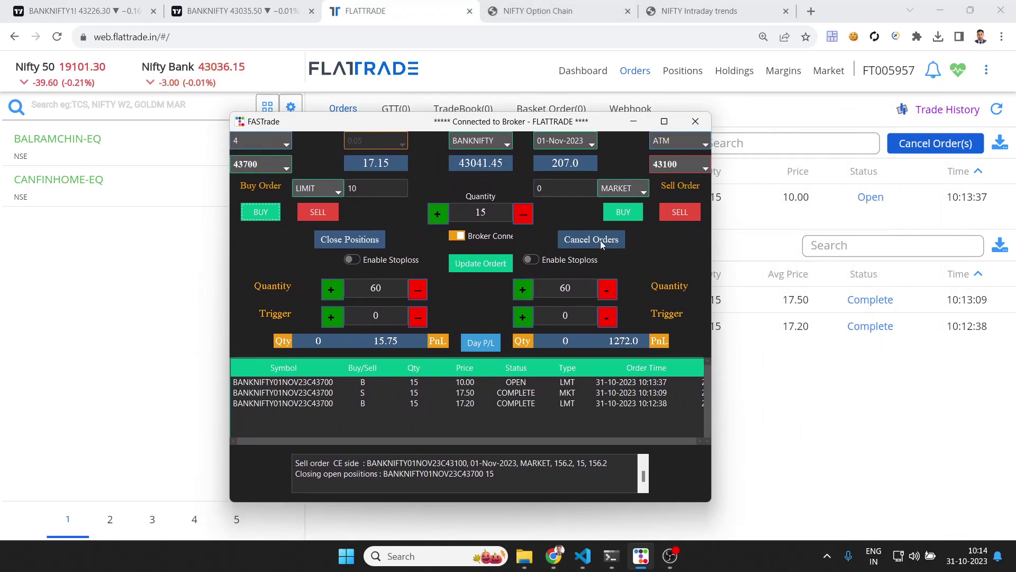
Step: Cancel the pending 10.00 limit buy and confirm it shows CANCELED among closed orders
click(601, 243)
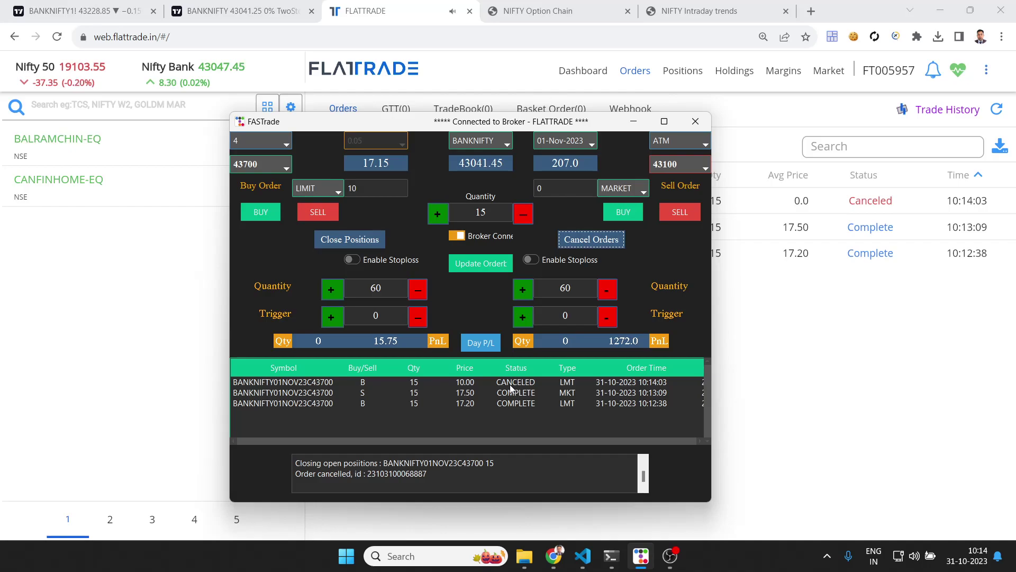
drag(547, 121, 759, 134)
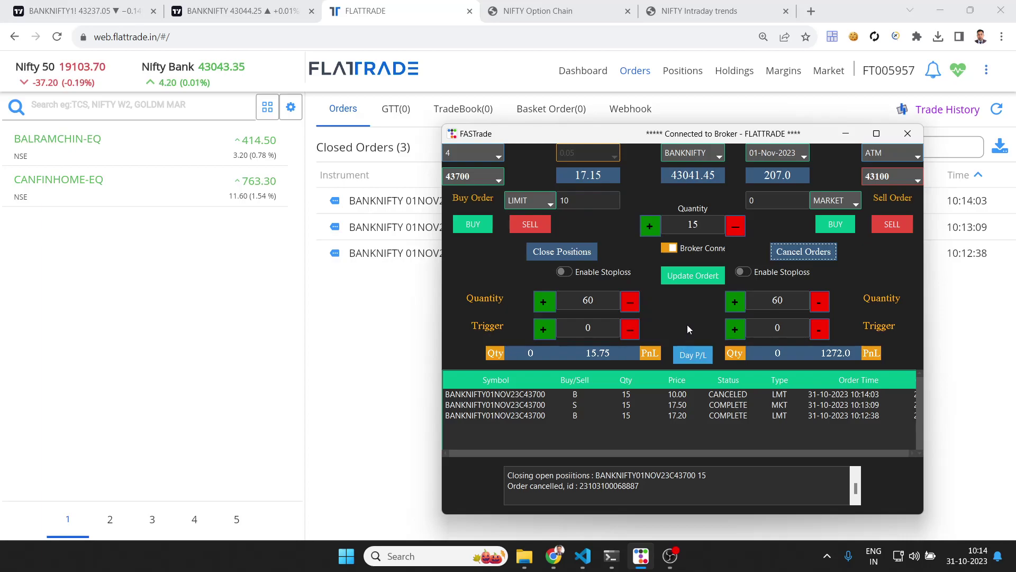
Step: Disconnect from the broker so the table shows the day's executed order history
click(668, 248)
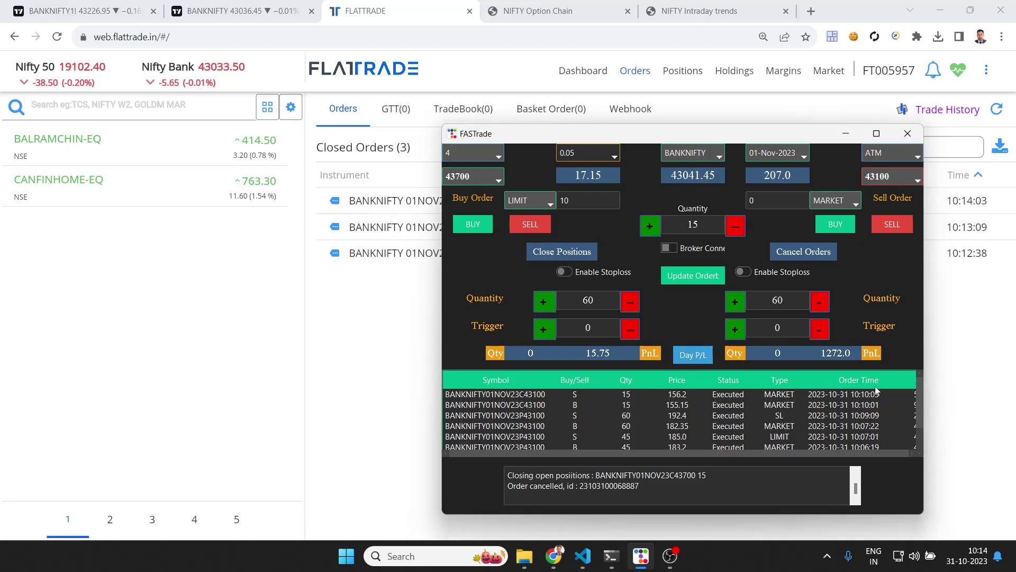
drag(668, 141, 672, 94)
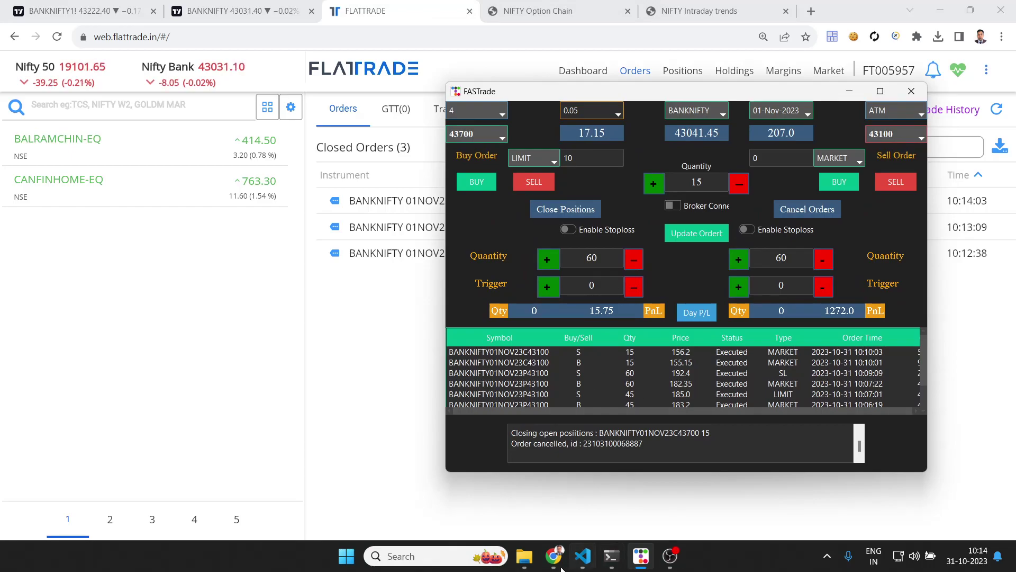
click(524, 556)
click(166, 495)
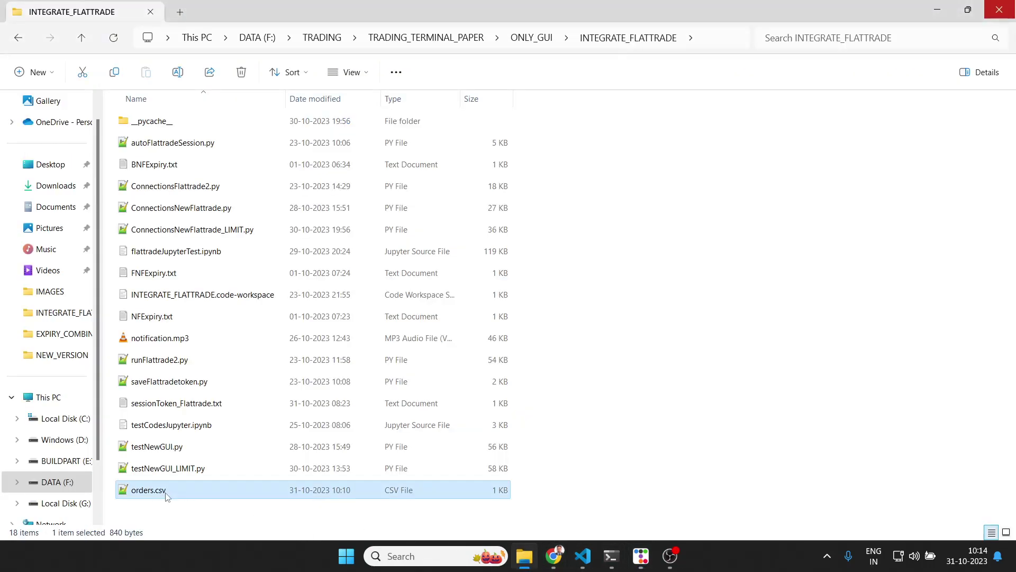
click(526, 564)
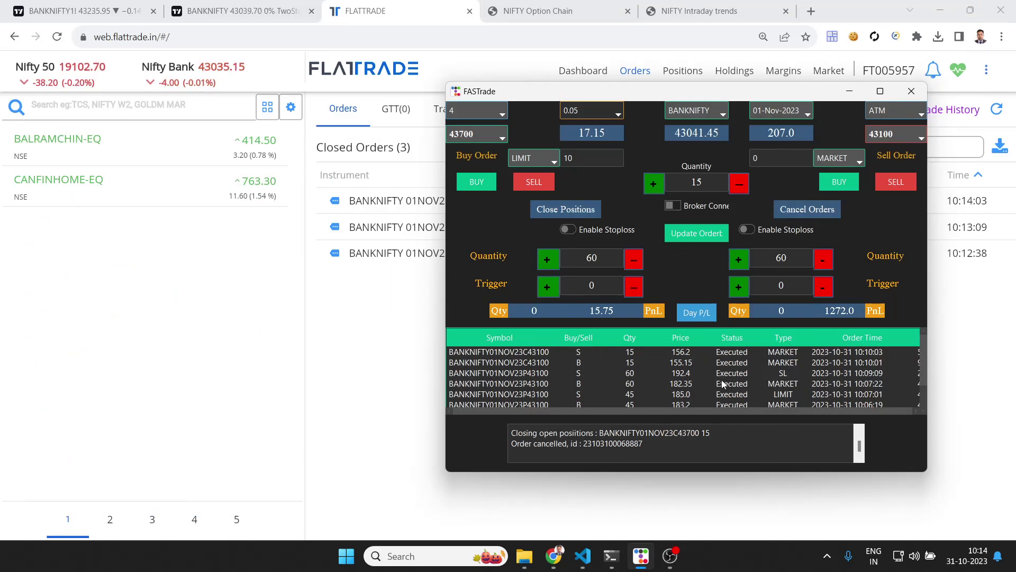
click(696, 312)
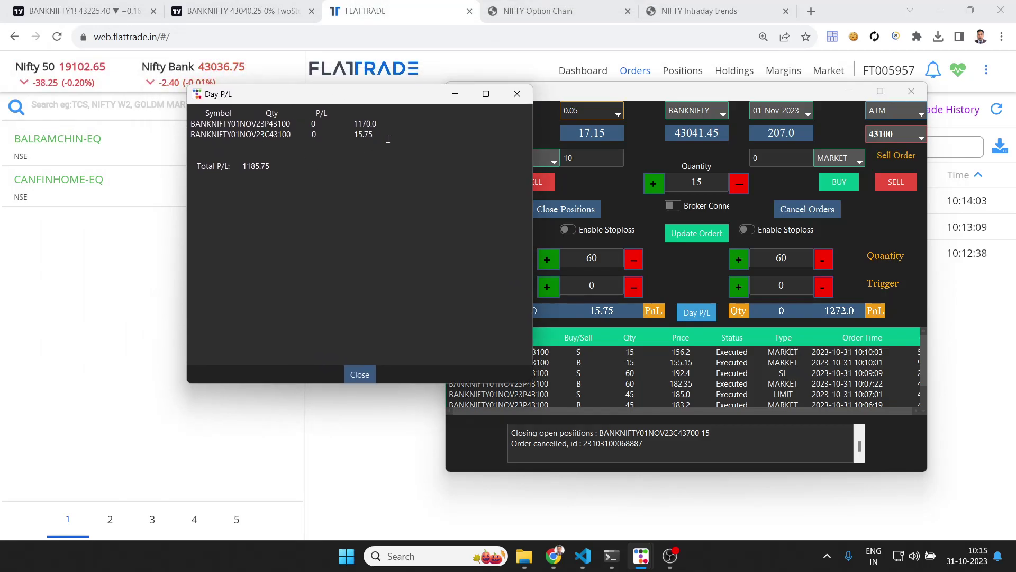
drag(244, 166, 273, 166)
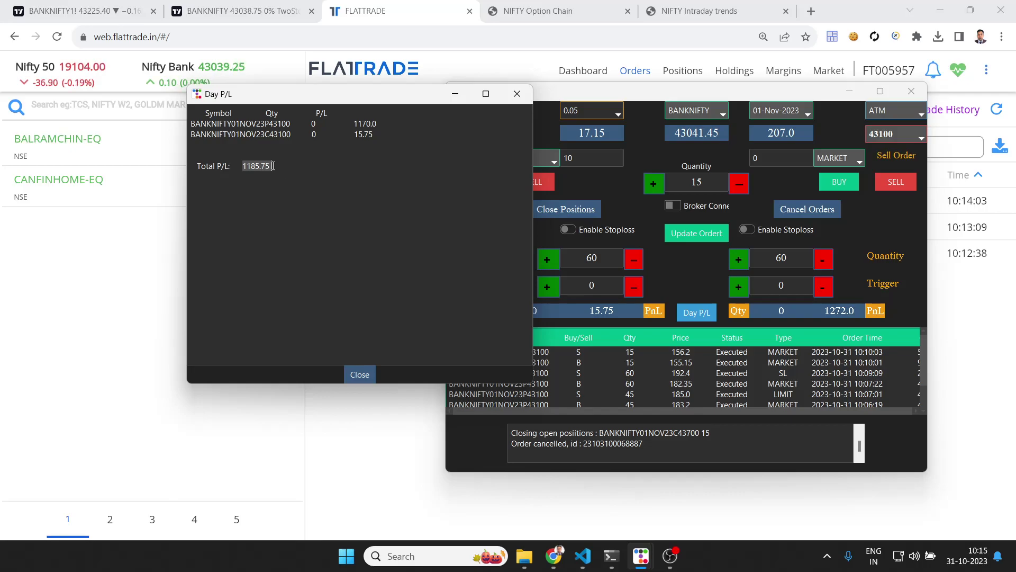
drag(231, 124, 284, 124)
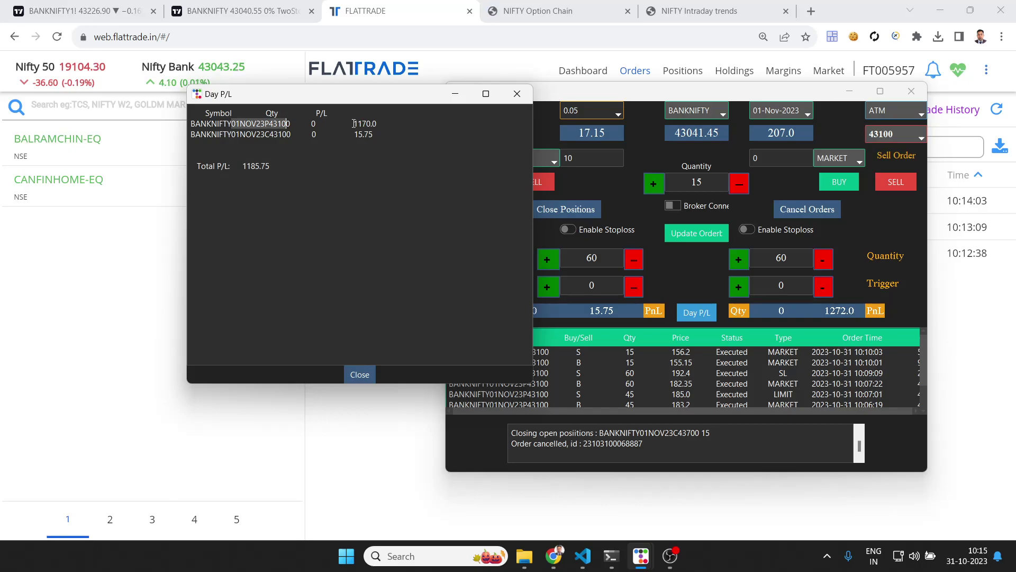
drag(353, 124, 372, 124)
drag(230, 134, 284, 134)
drag(348, 135, 383, 134)
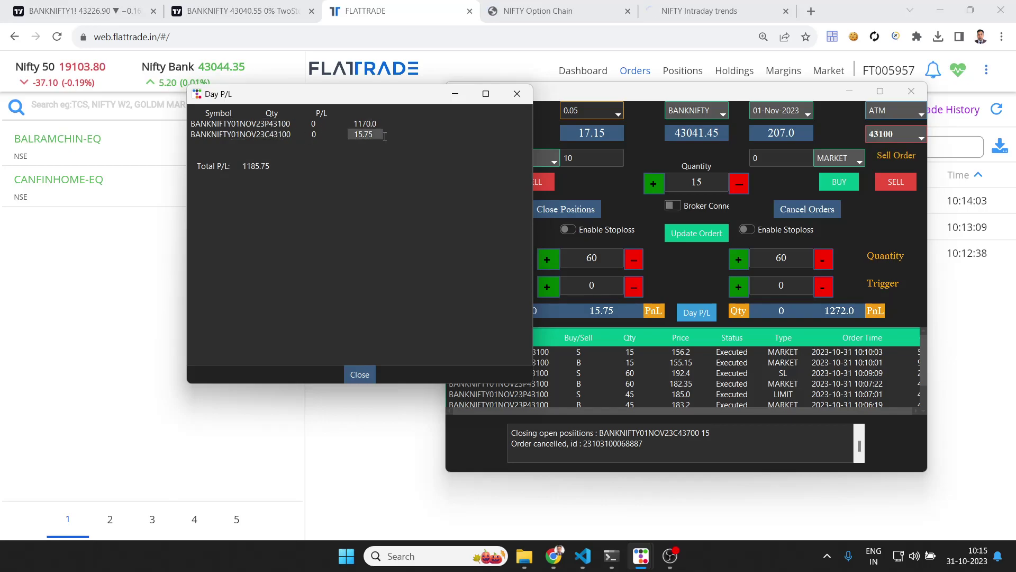
drag(249, 164, 193, 177)
click(191, 176)
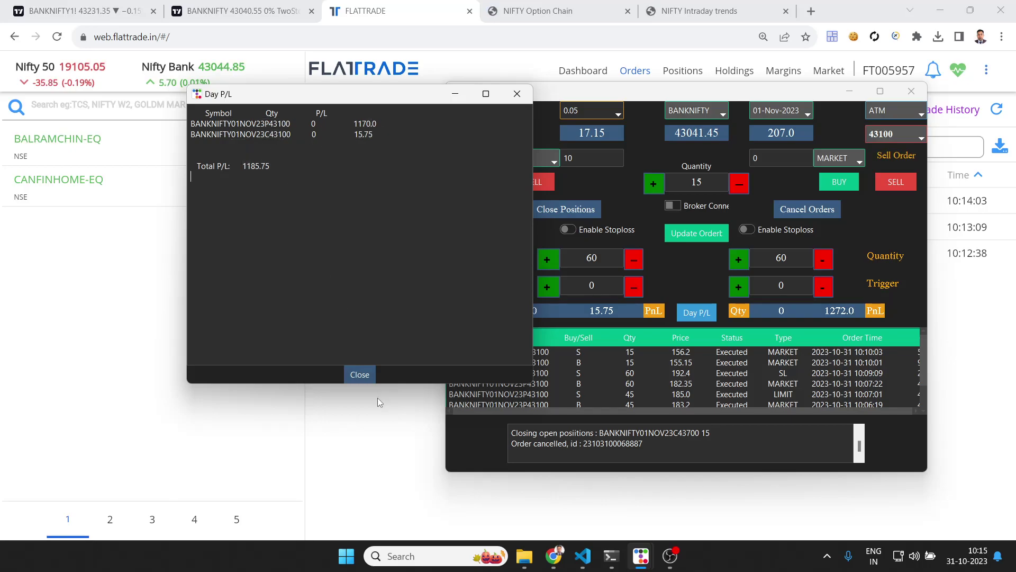
click(367, 375)
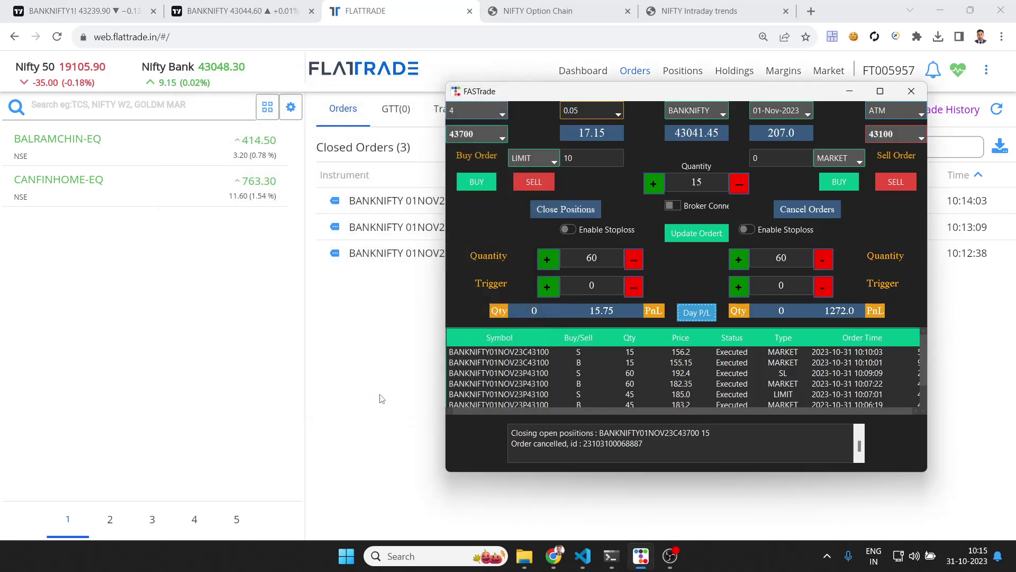